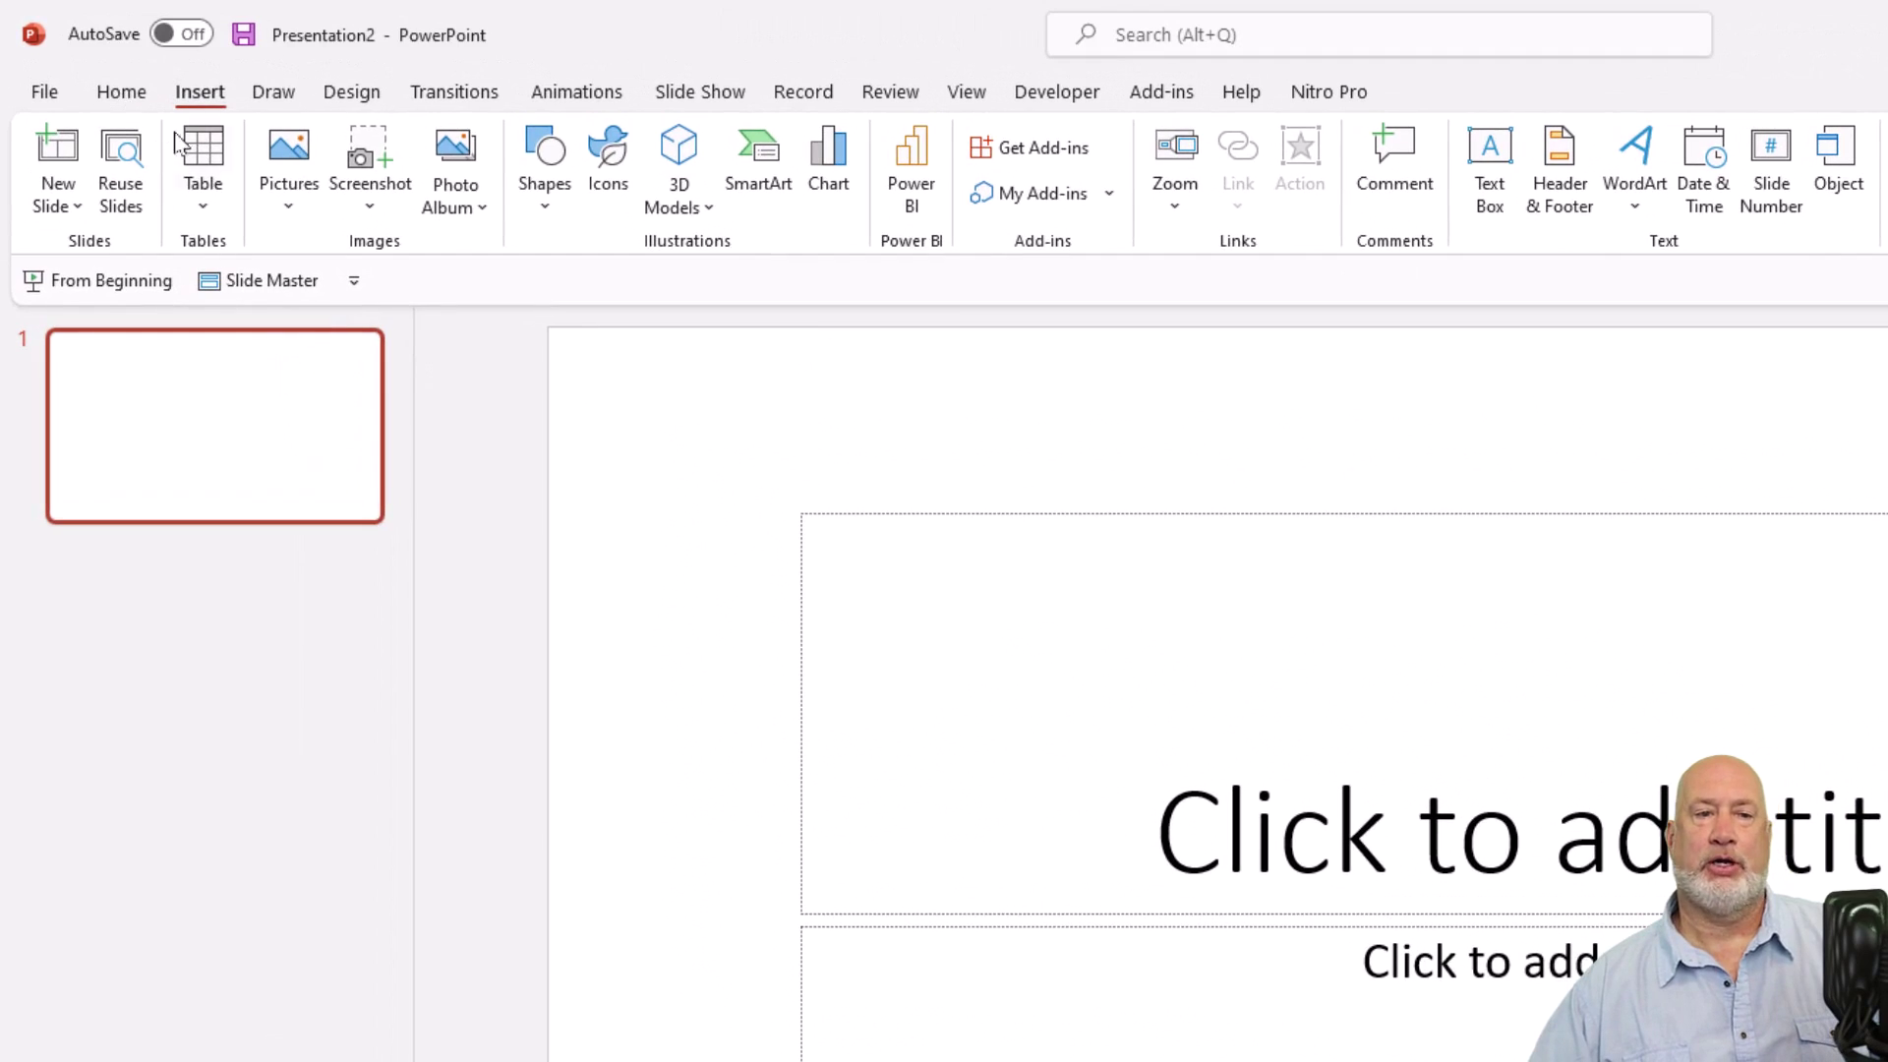
Choose New Photo Album from the Insert tab's Photo Album menu to open an empty album setup
click(122, 96)
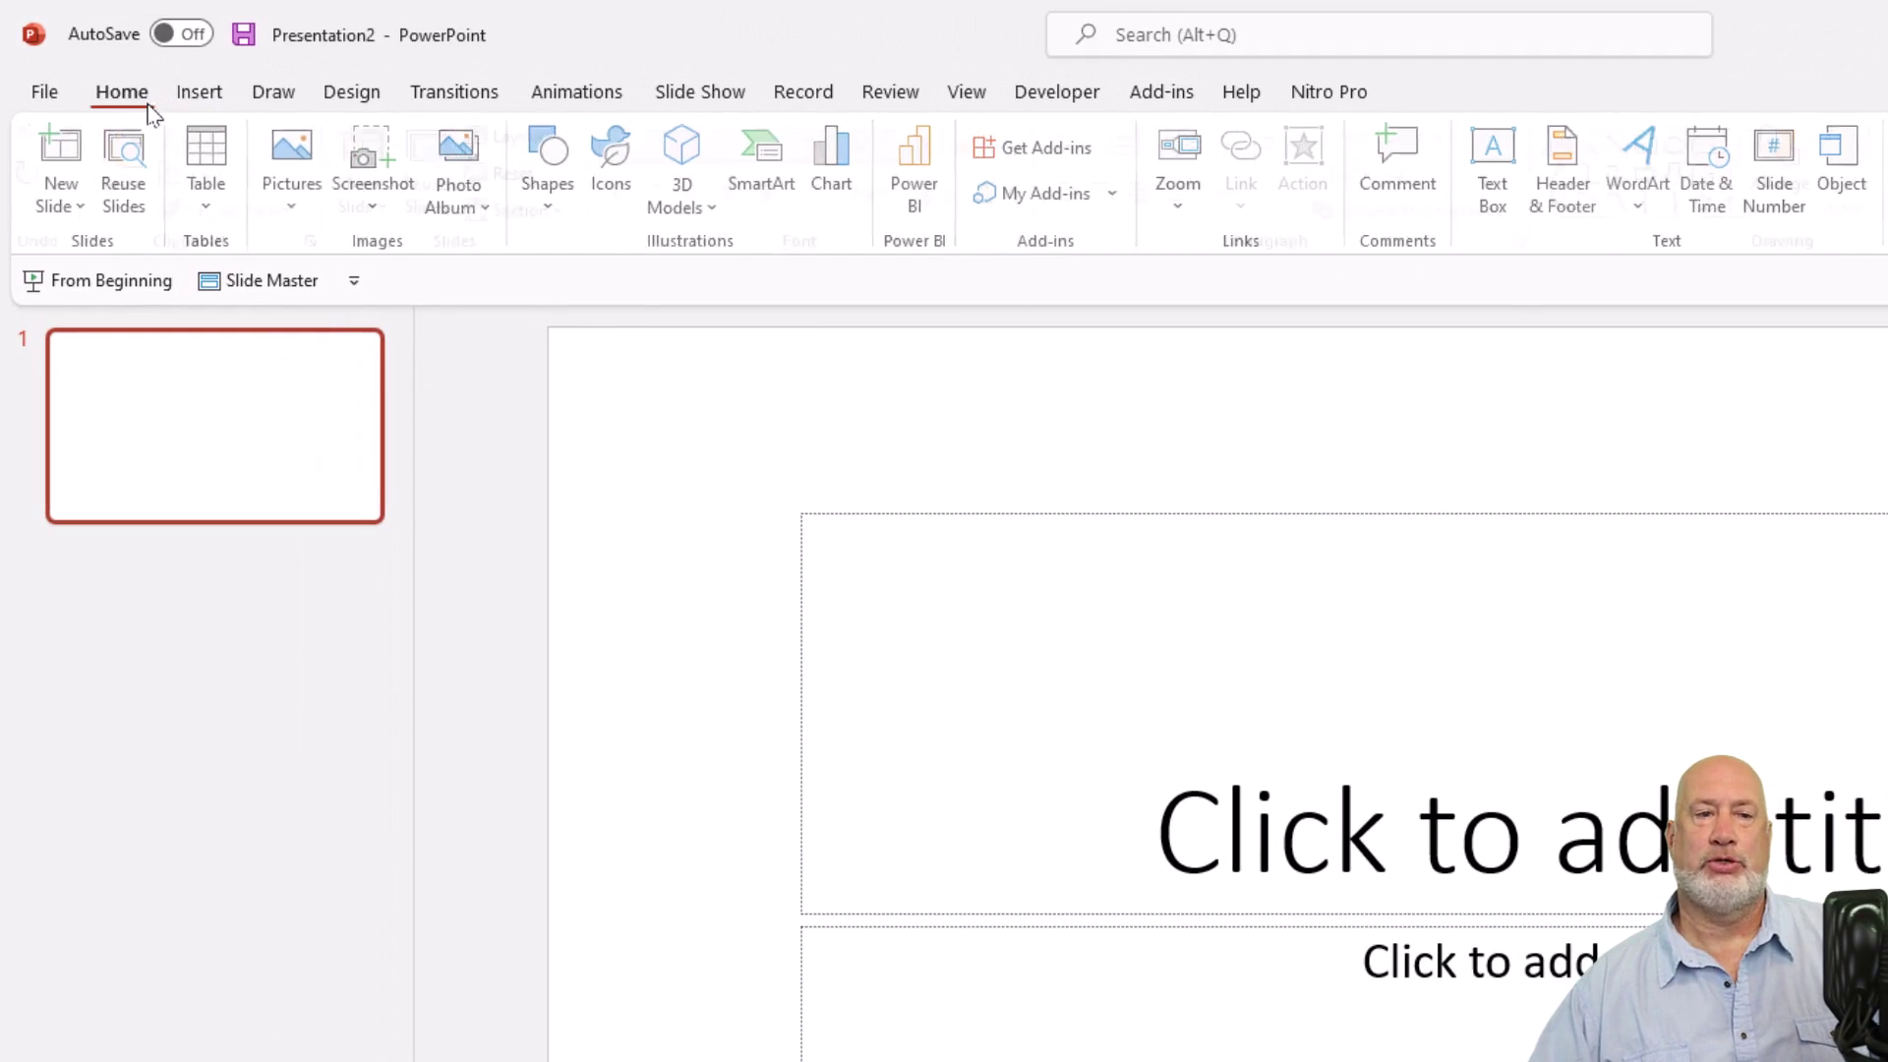
click(202, 94)
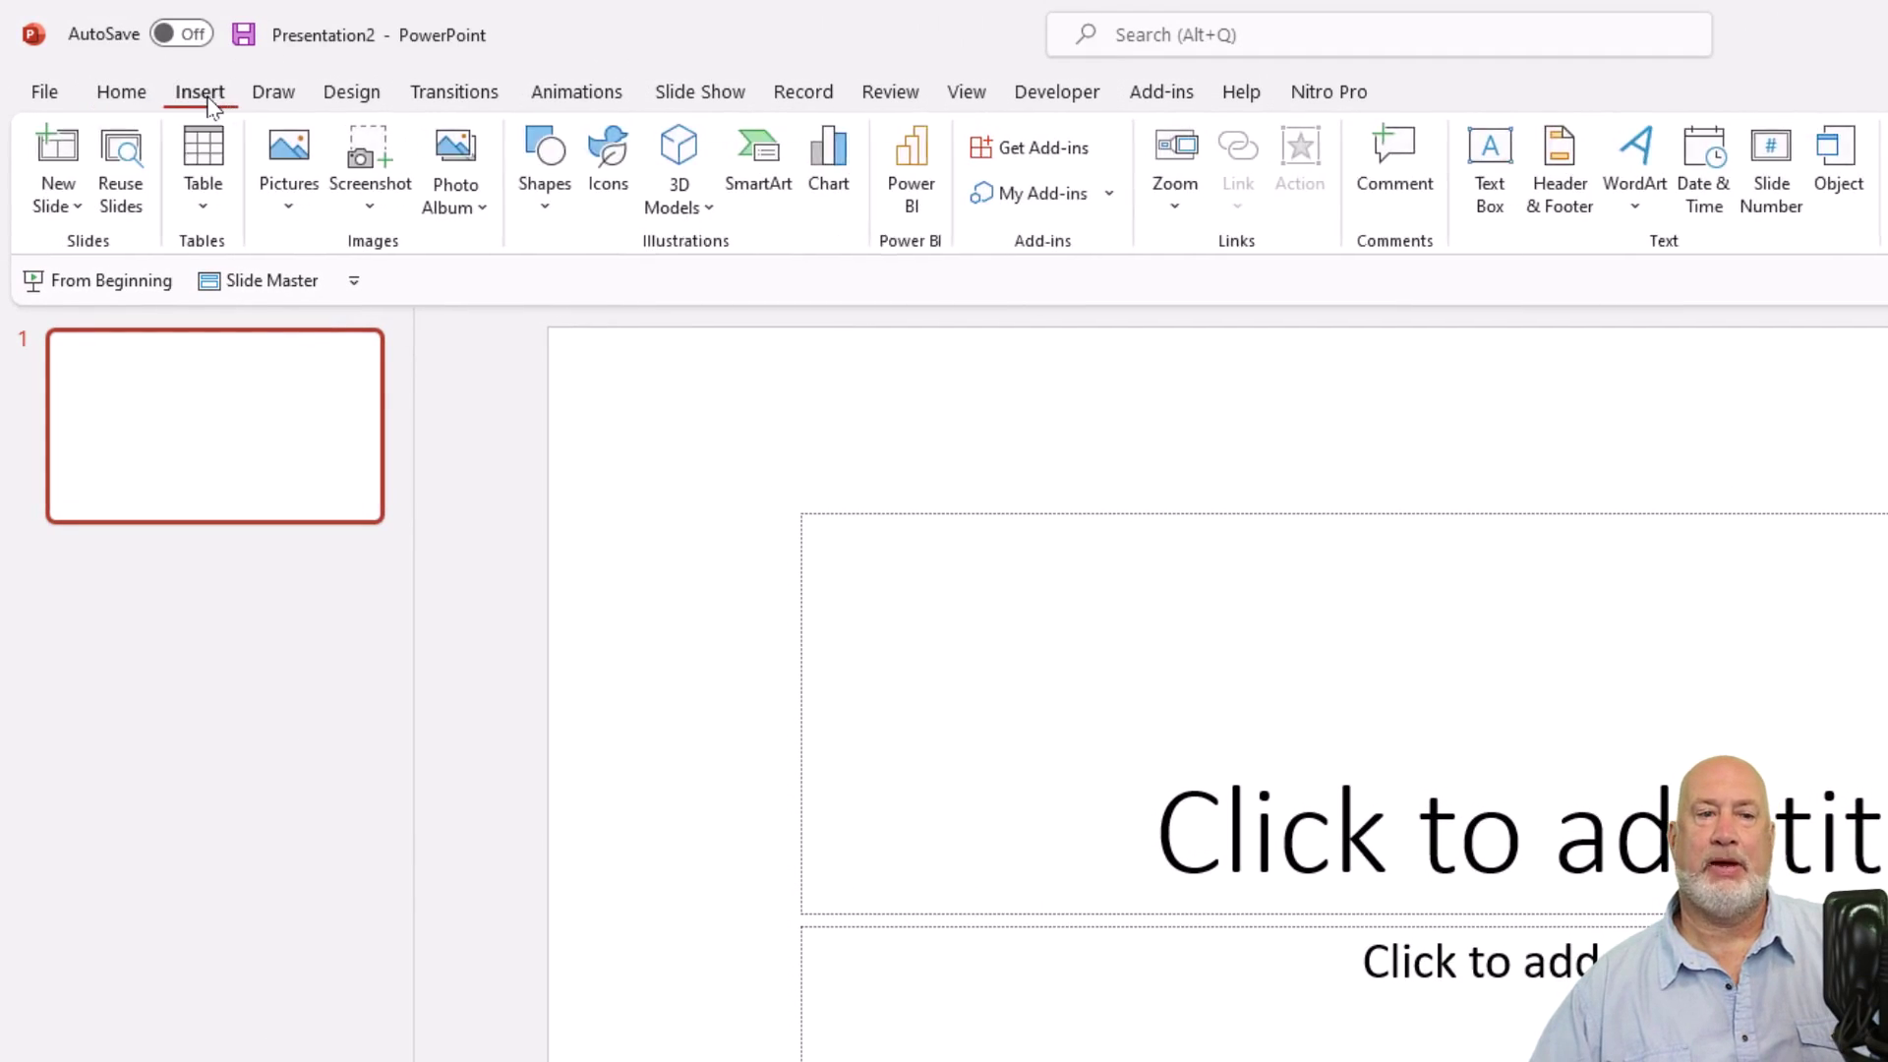
click(468, 225)
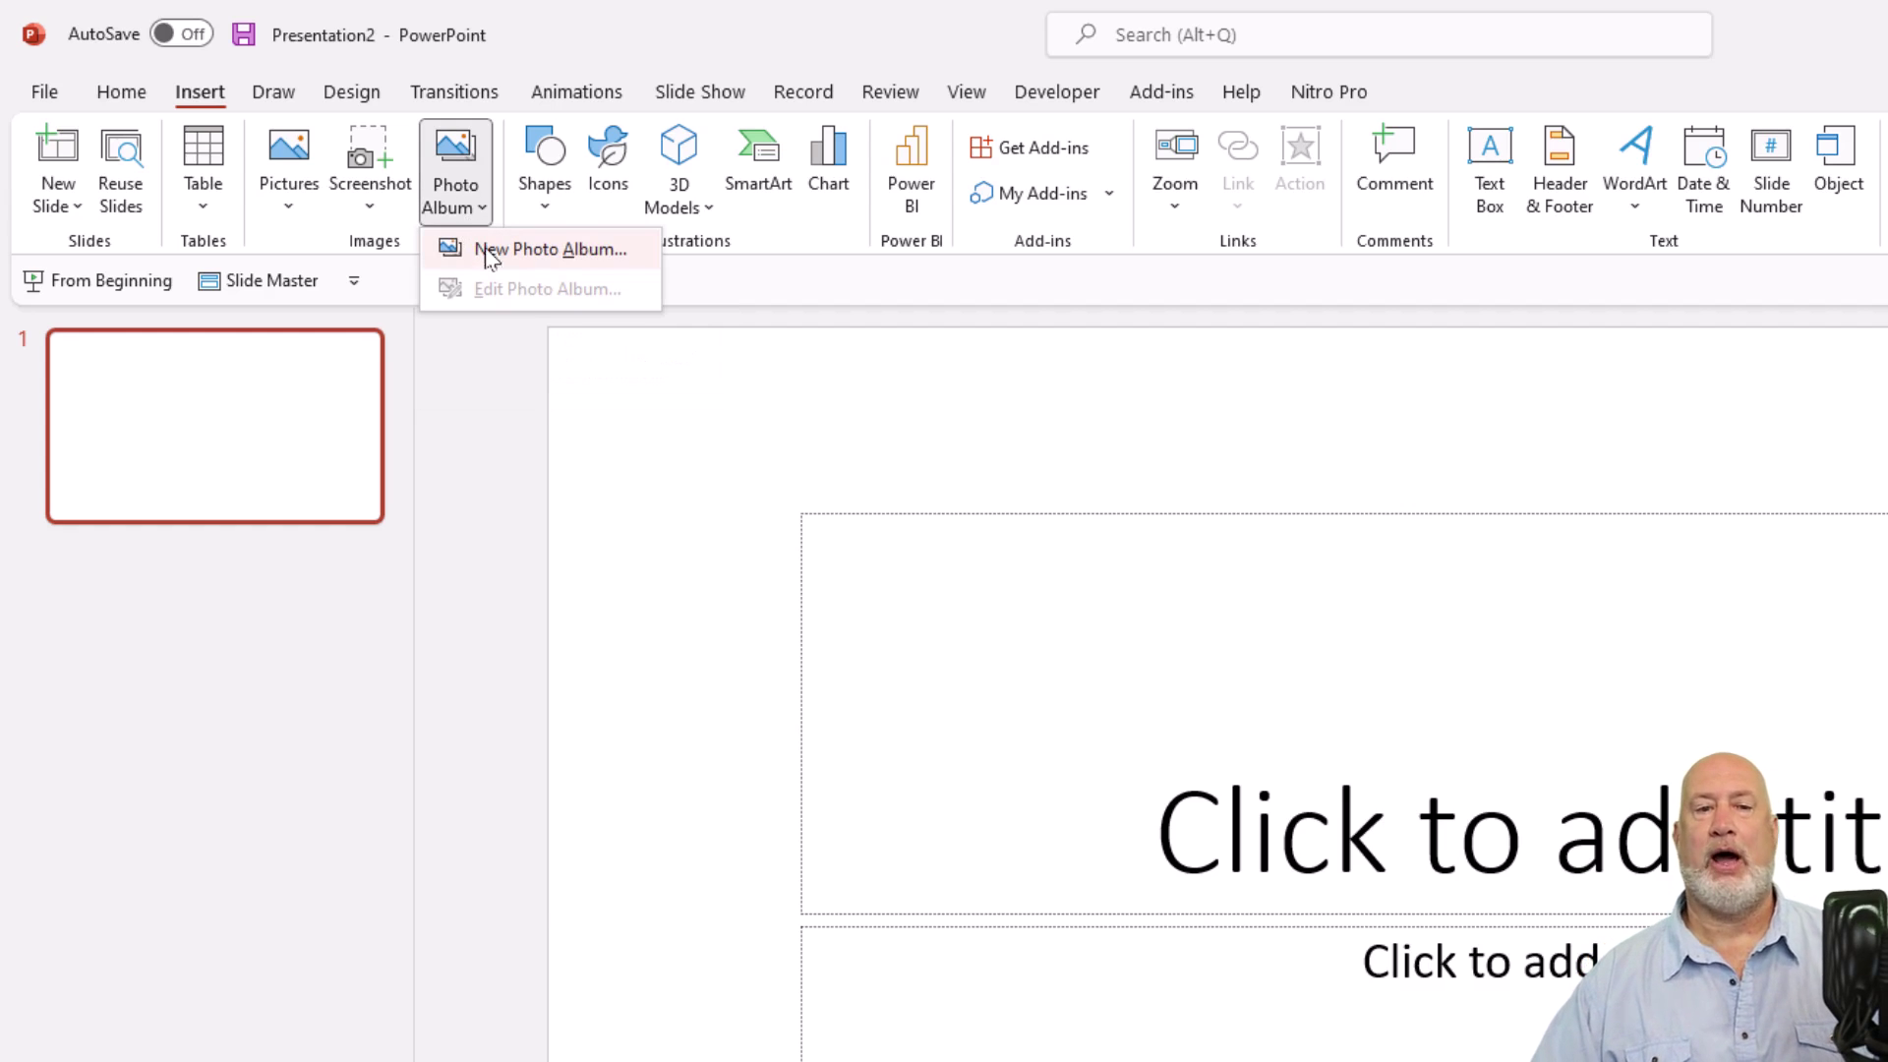
click(488, 254)
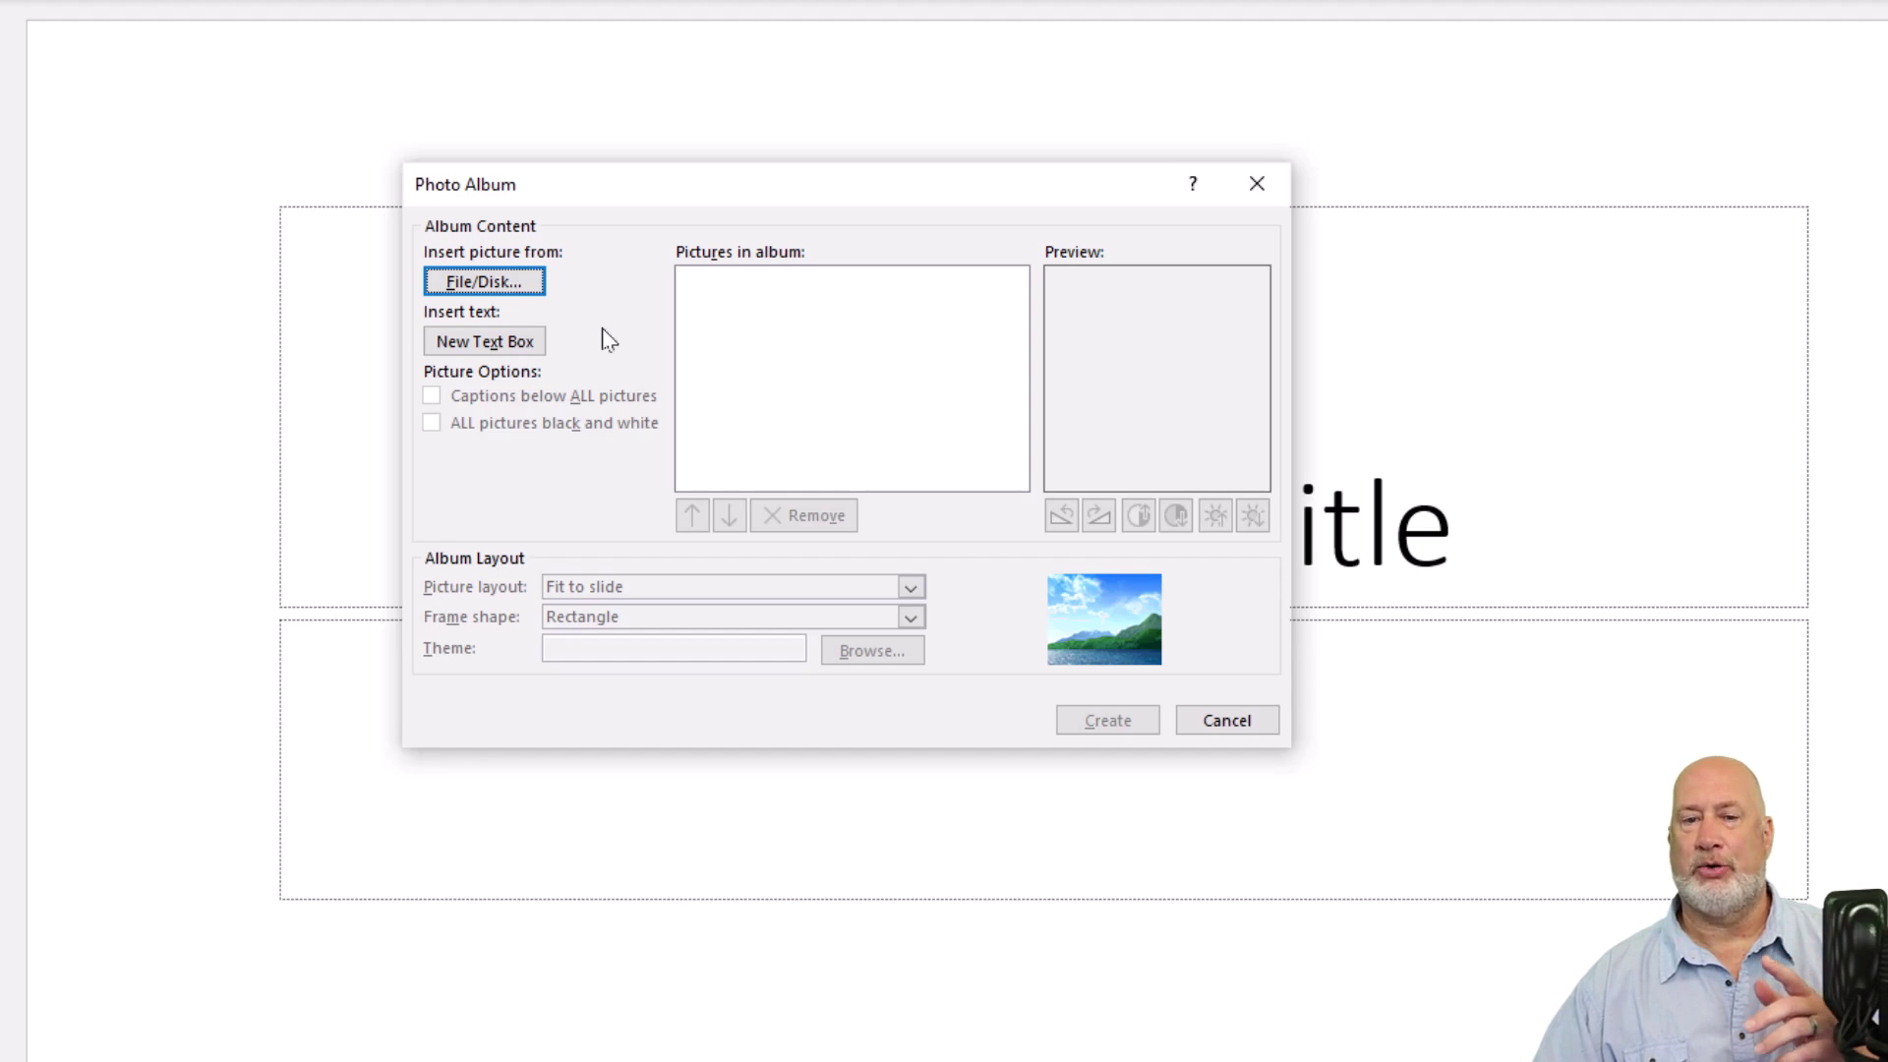
Select all sixteen photos in the images_PPT_Chris-Menard folder and insert them into the album
click(509, 287)
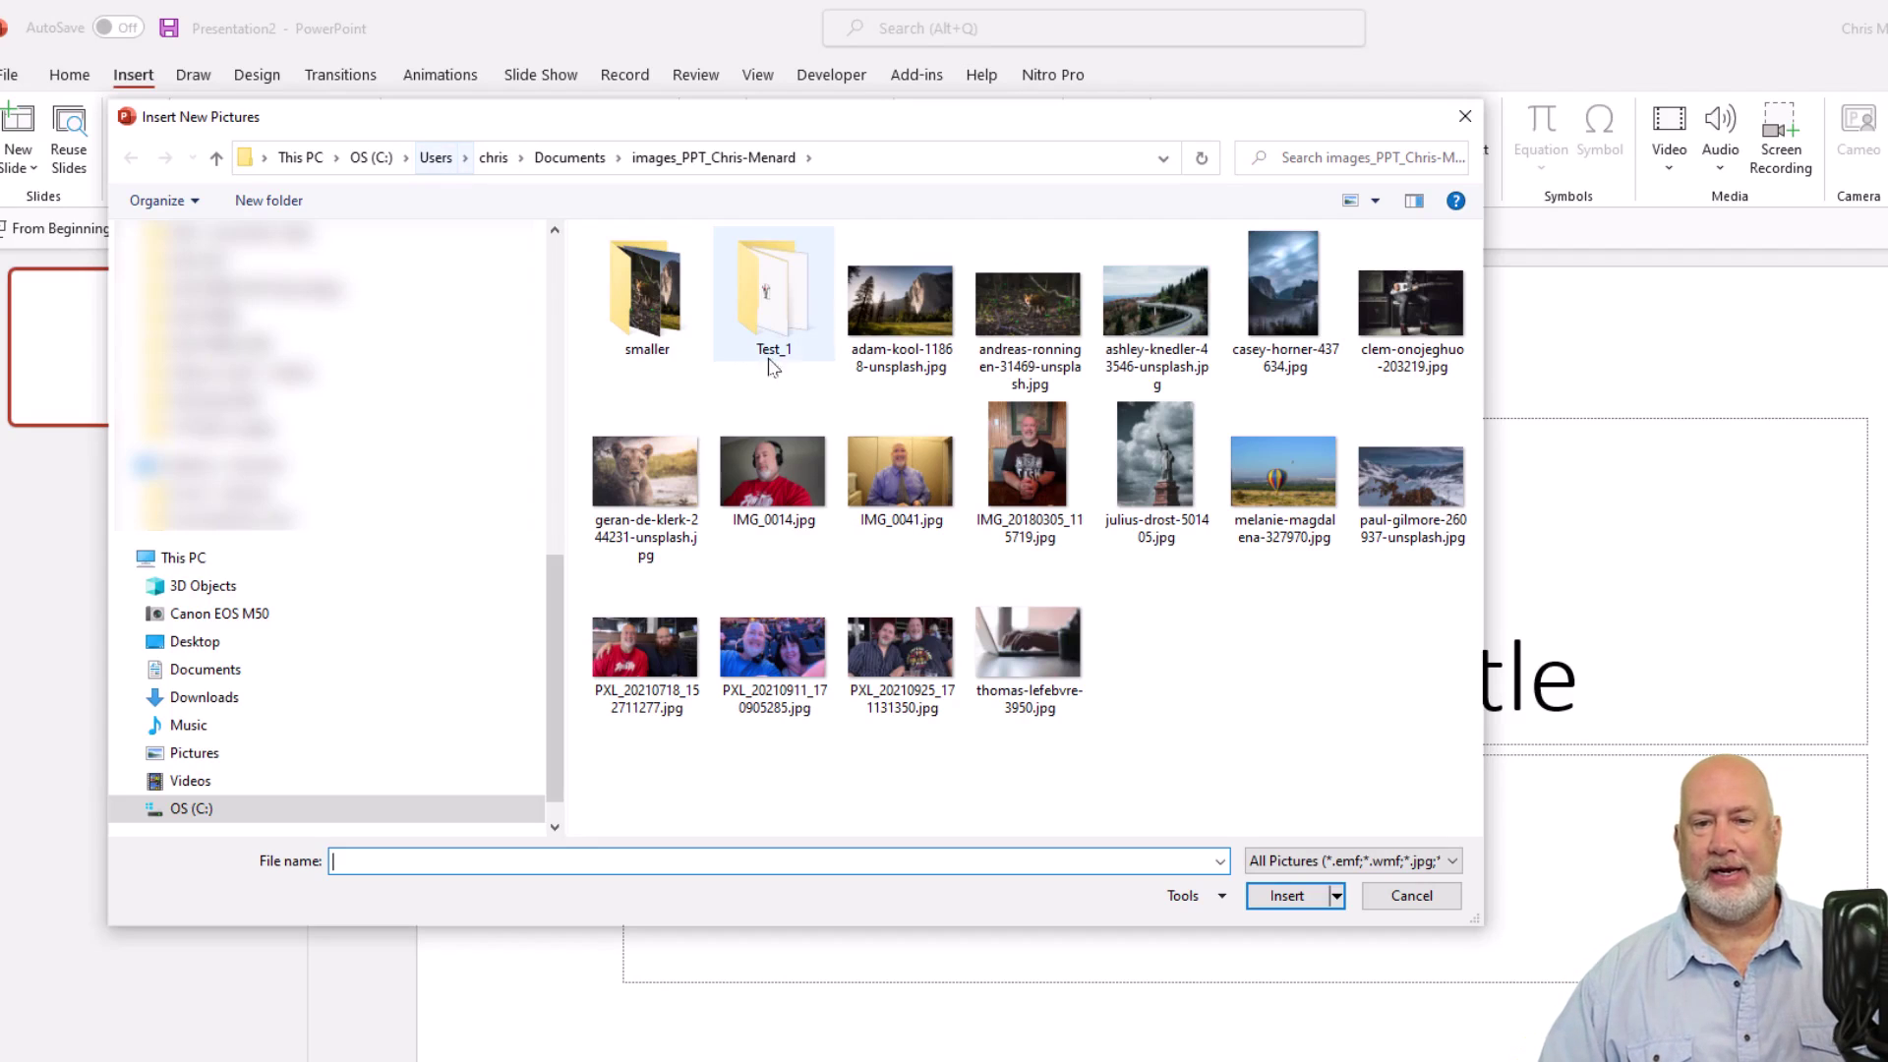
click(886, 326)
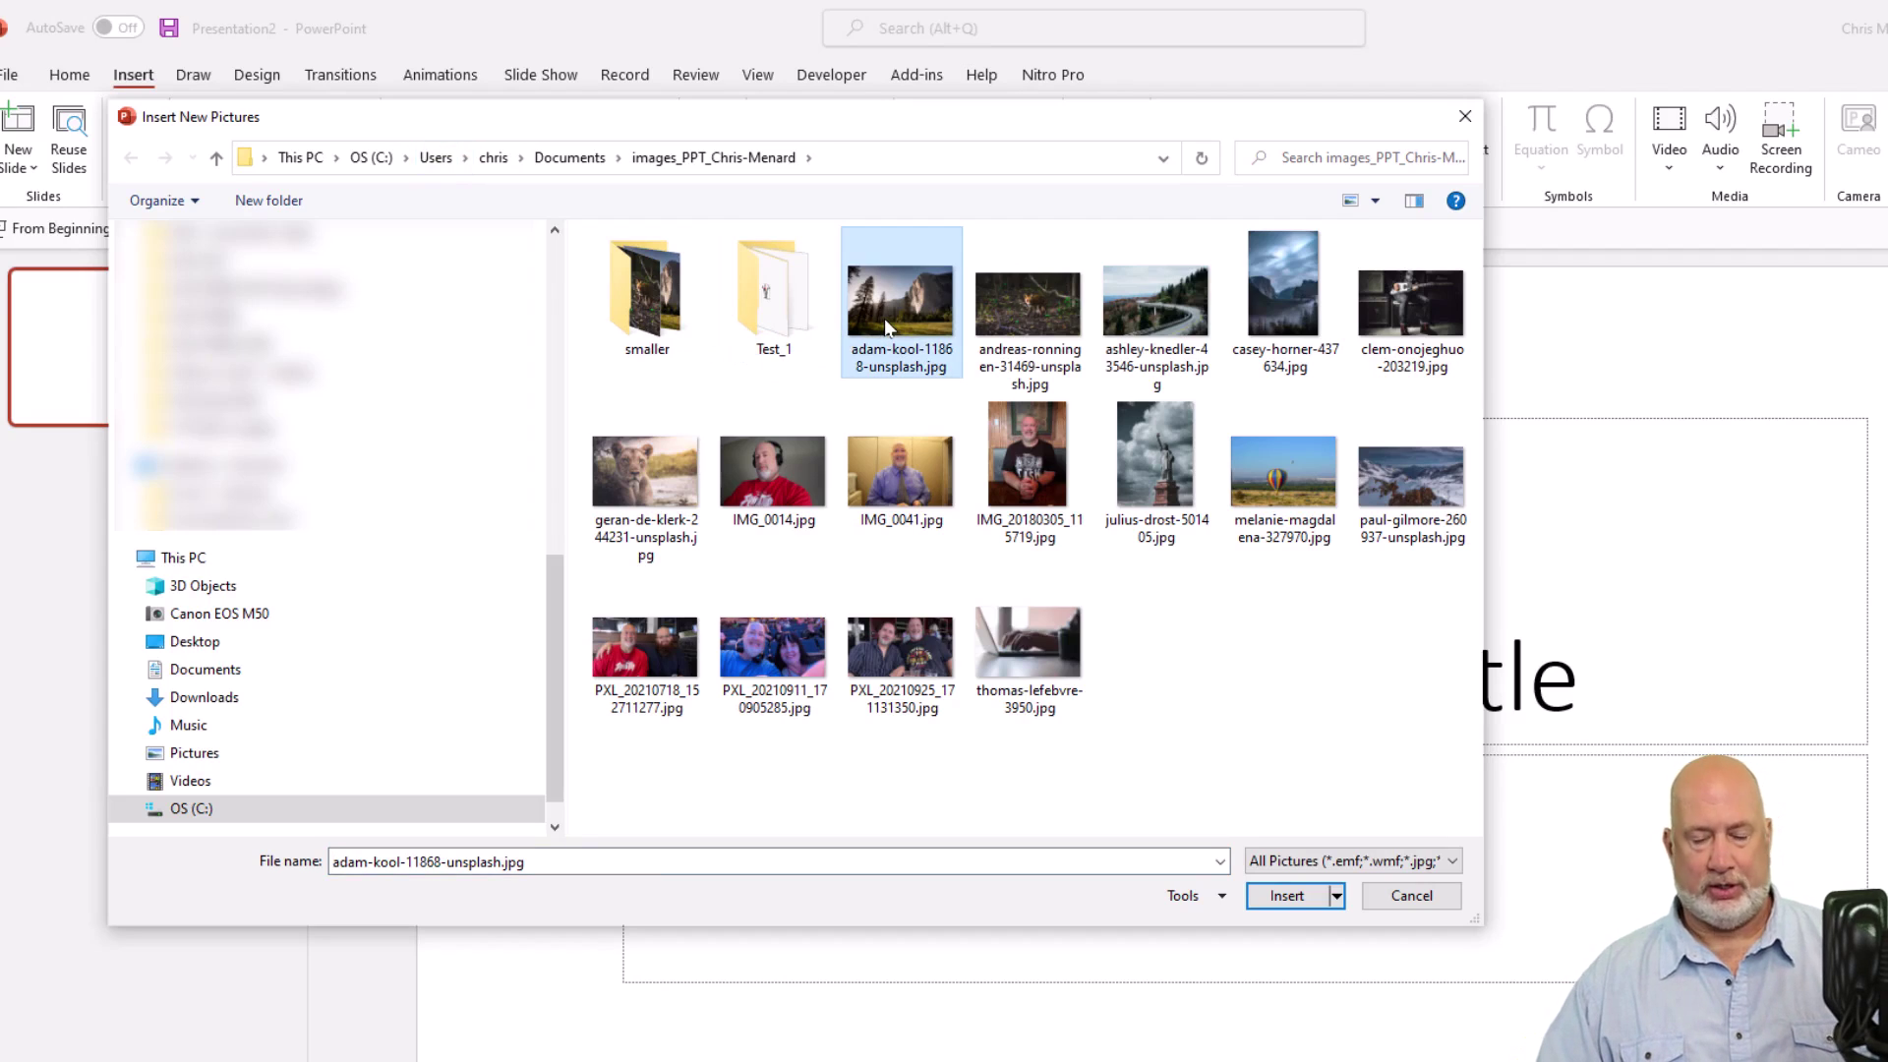
shift+click(1018, 651)
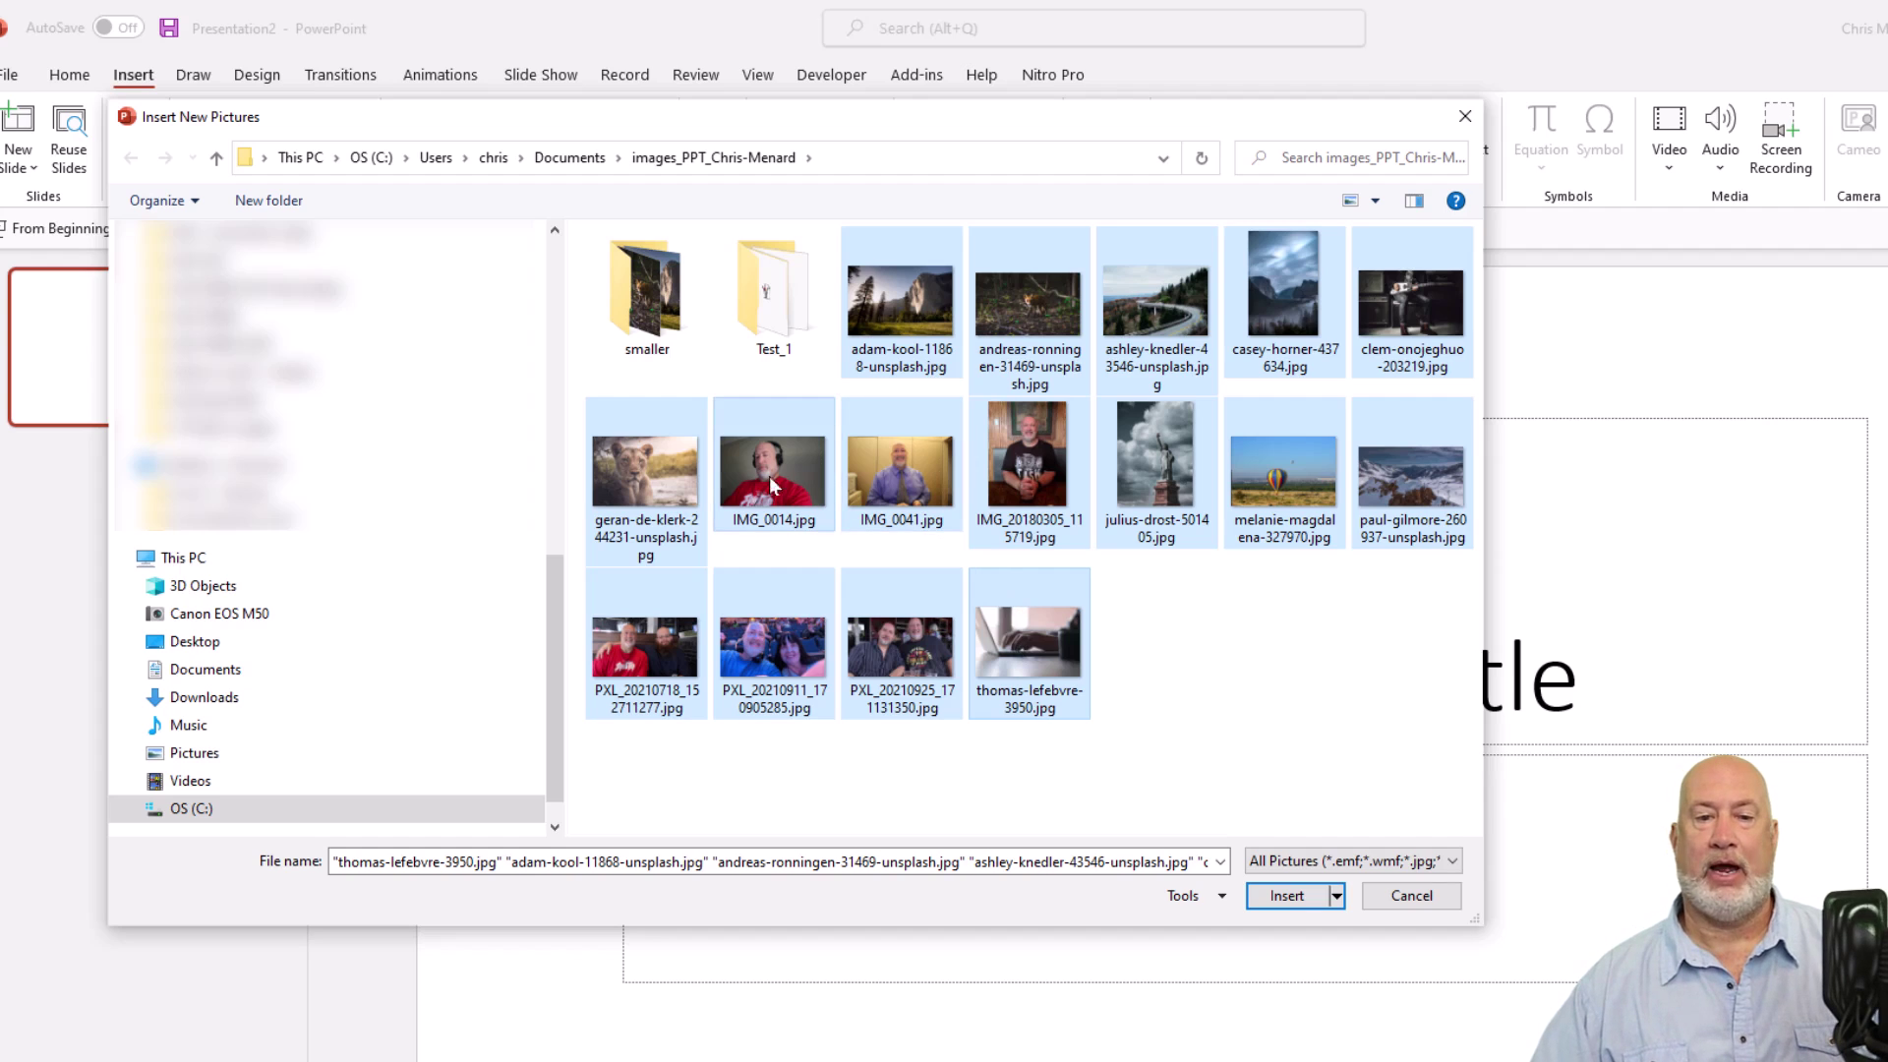
ctrl+click(670, 480)
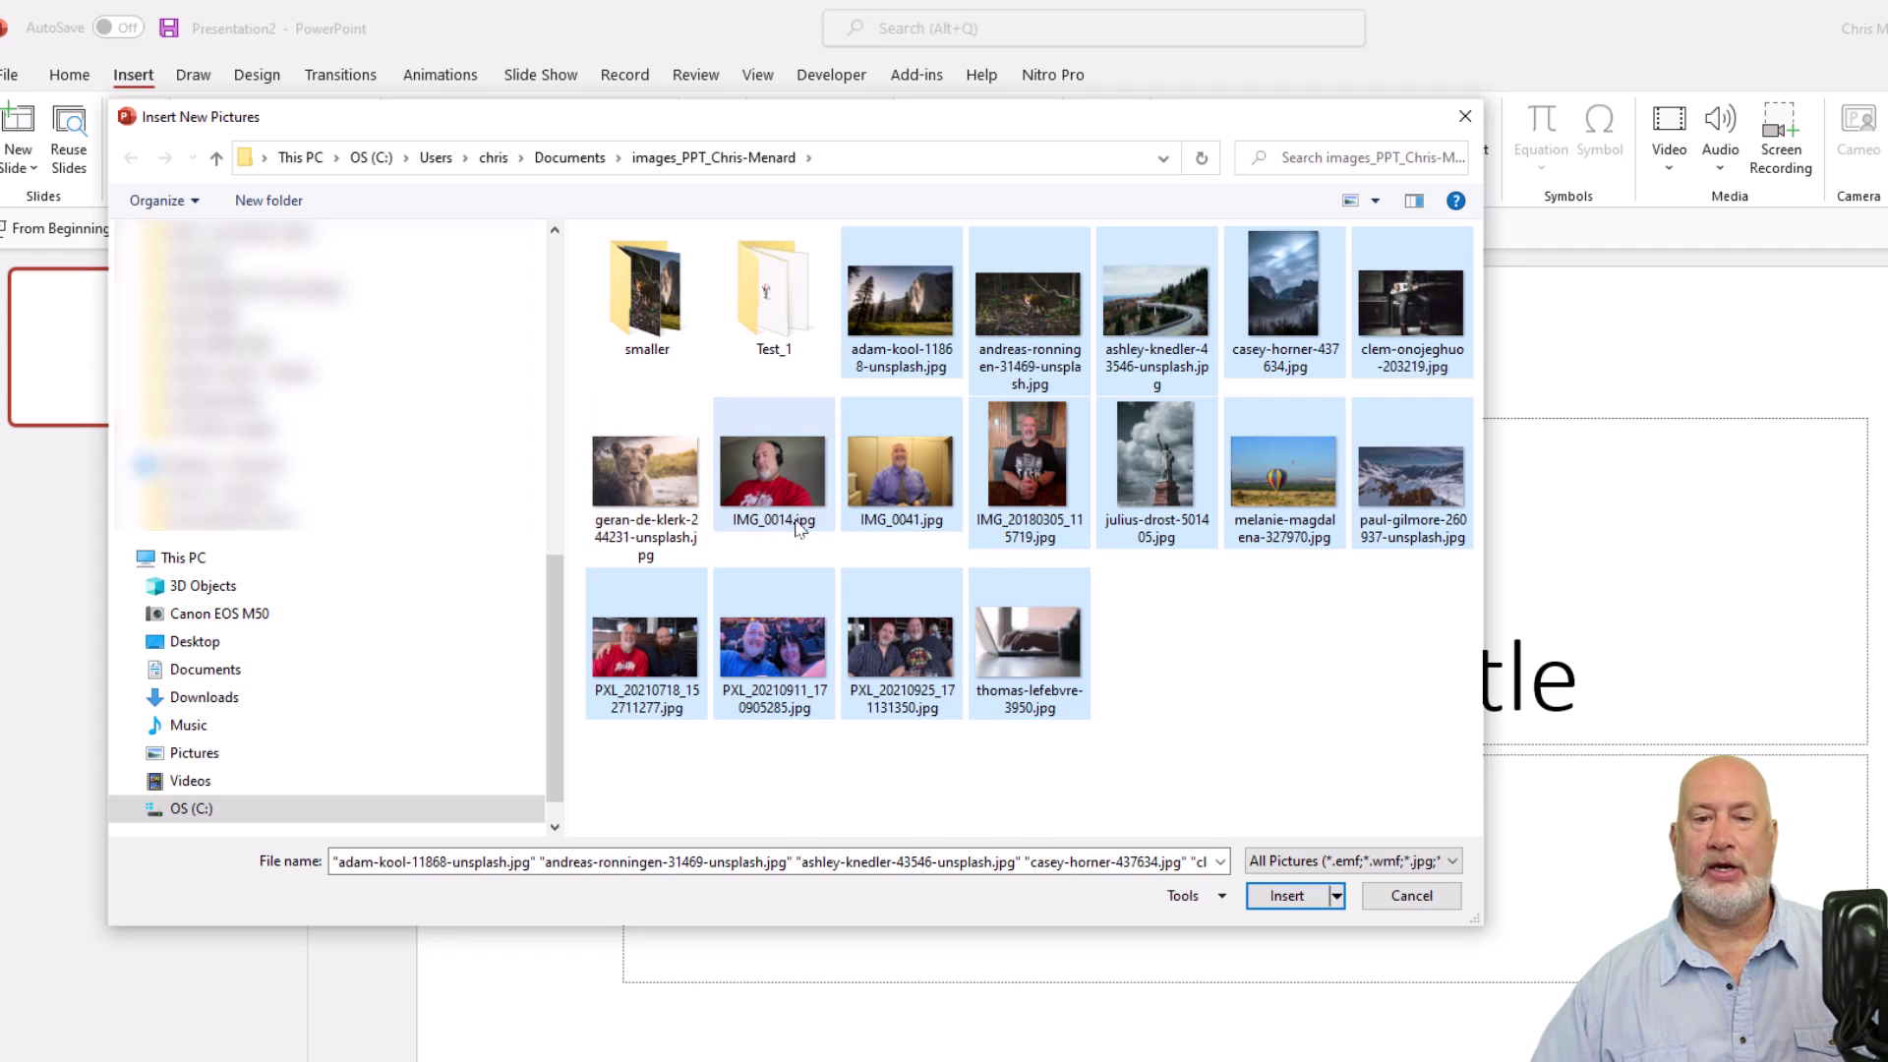
ctrl+click(761, 481)
ctrl+click(944, 481)
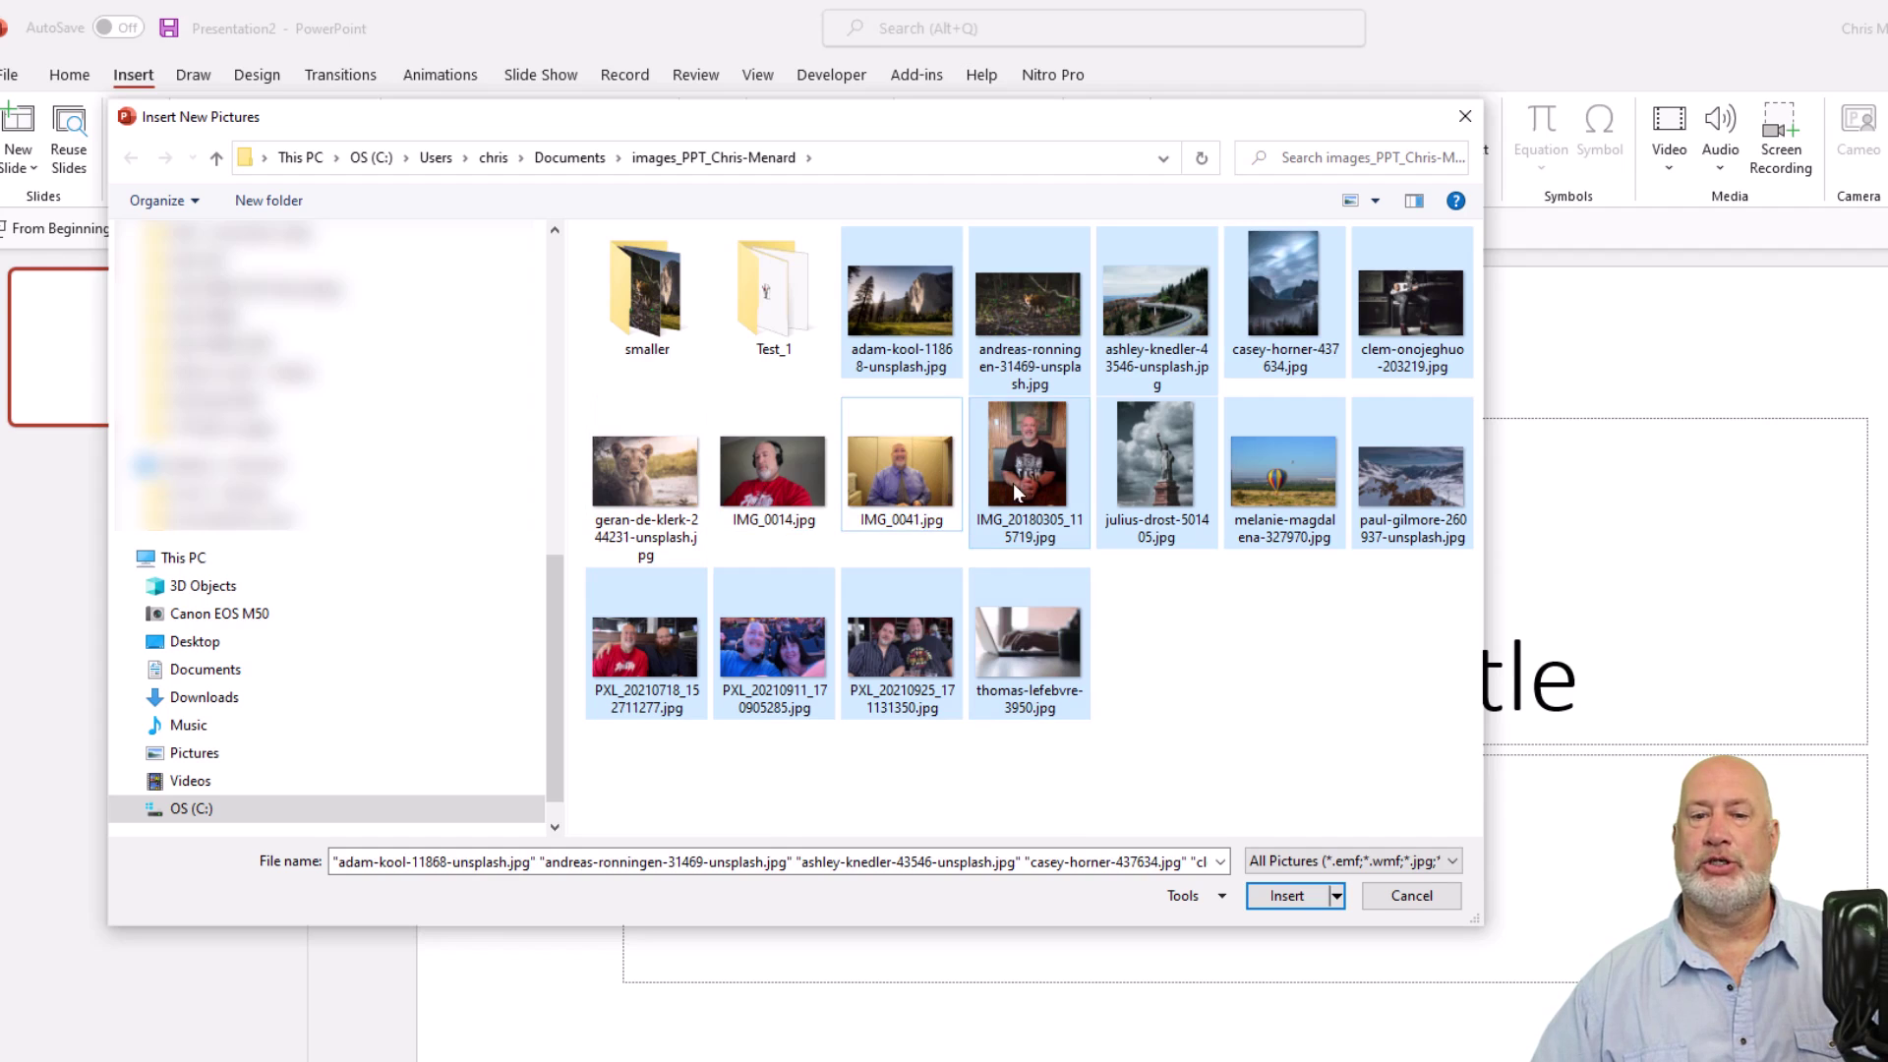
ctrl+click(1023, 491)
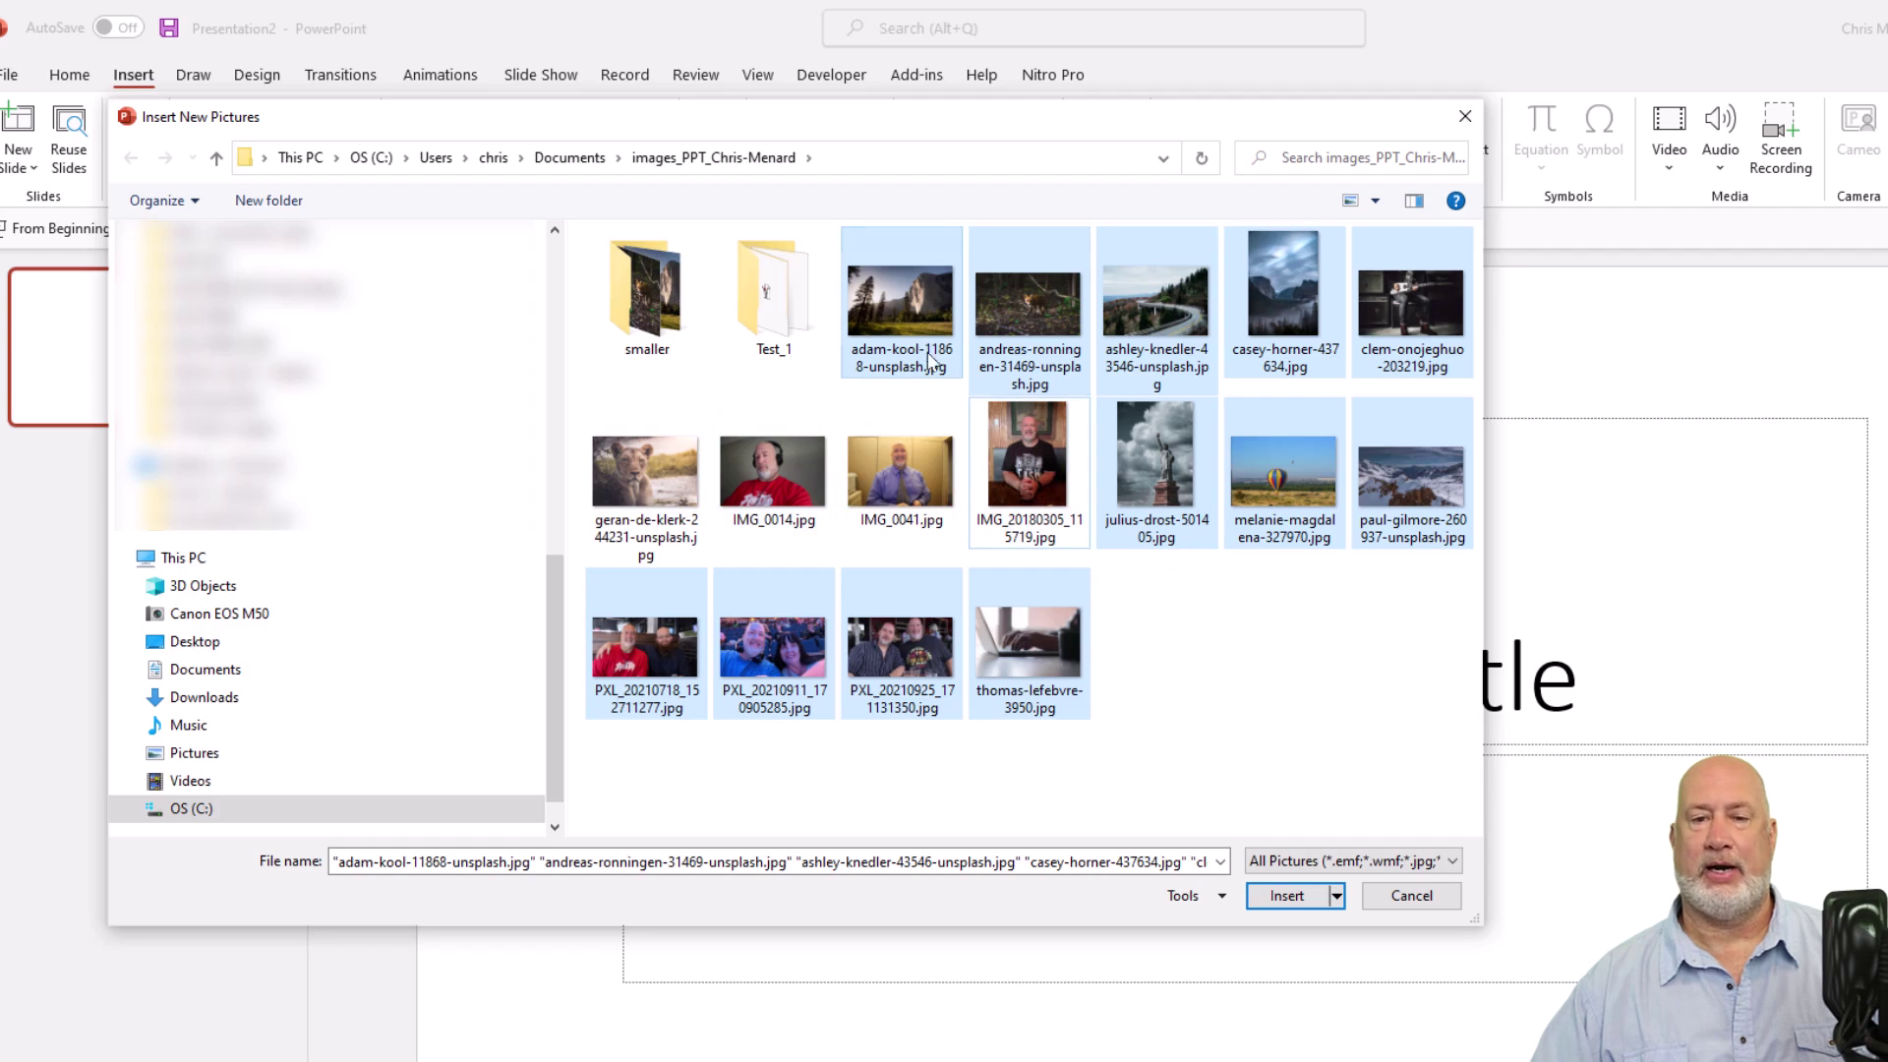
click(903, 317)
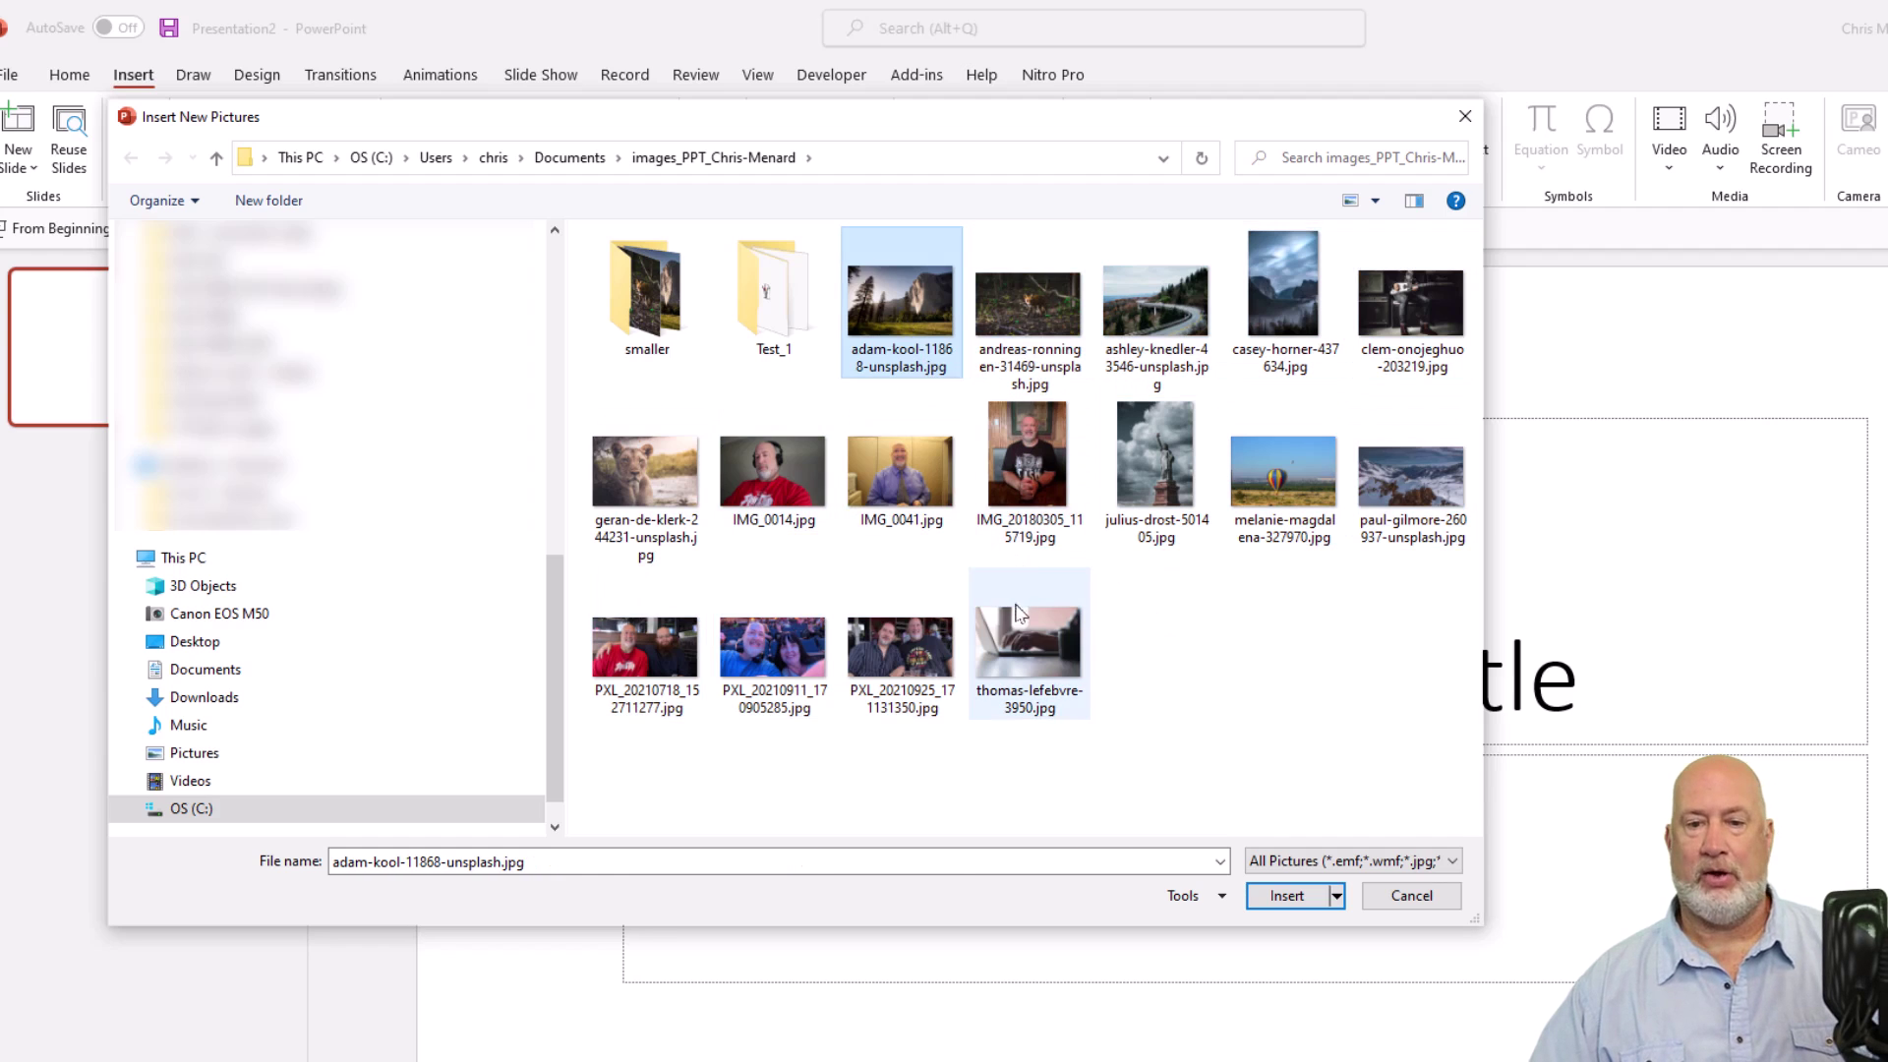
shift+click(1024, 661)
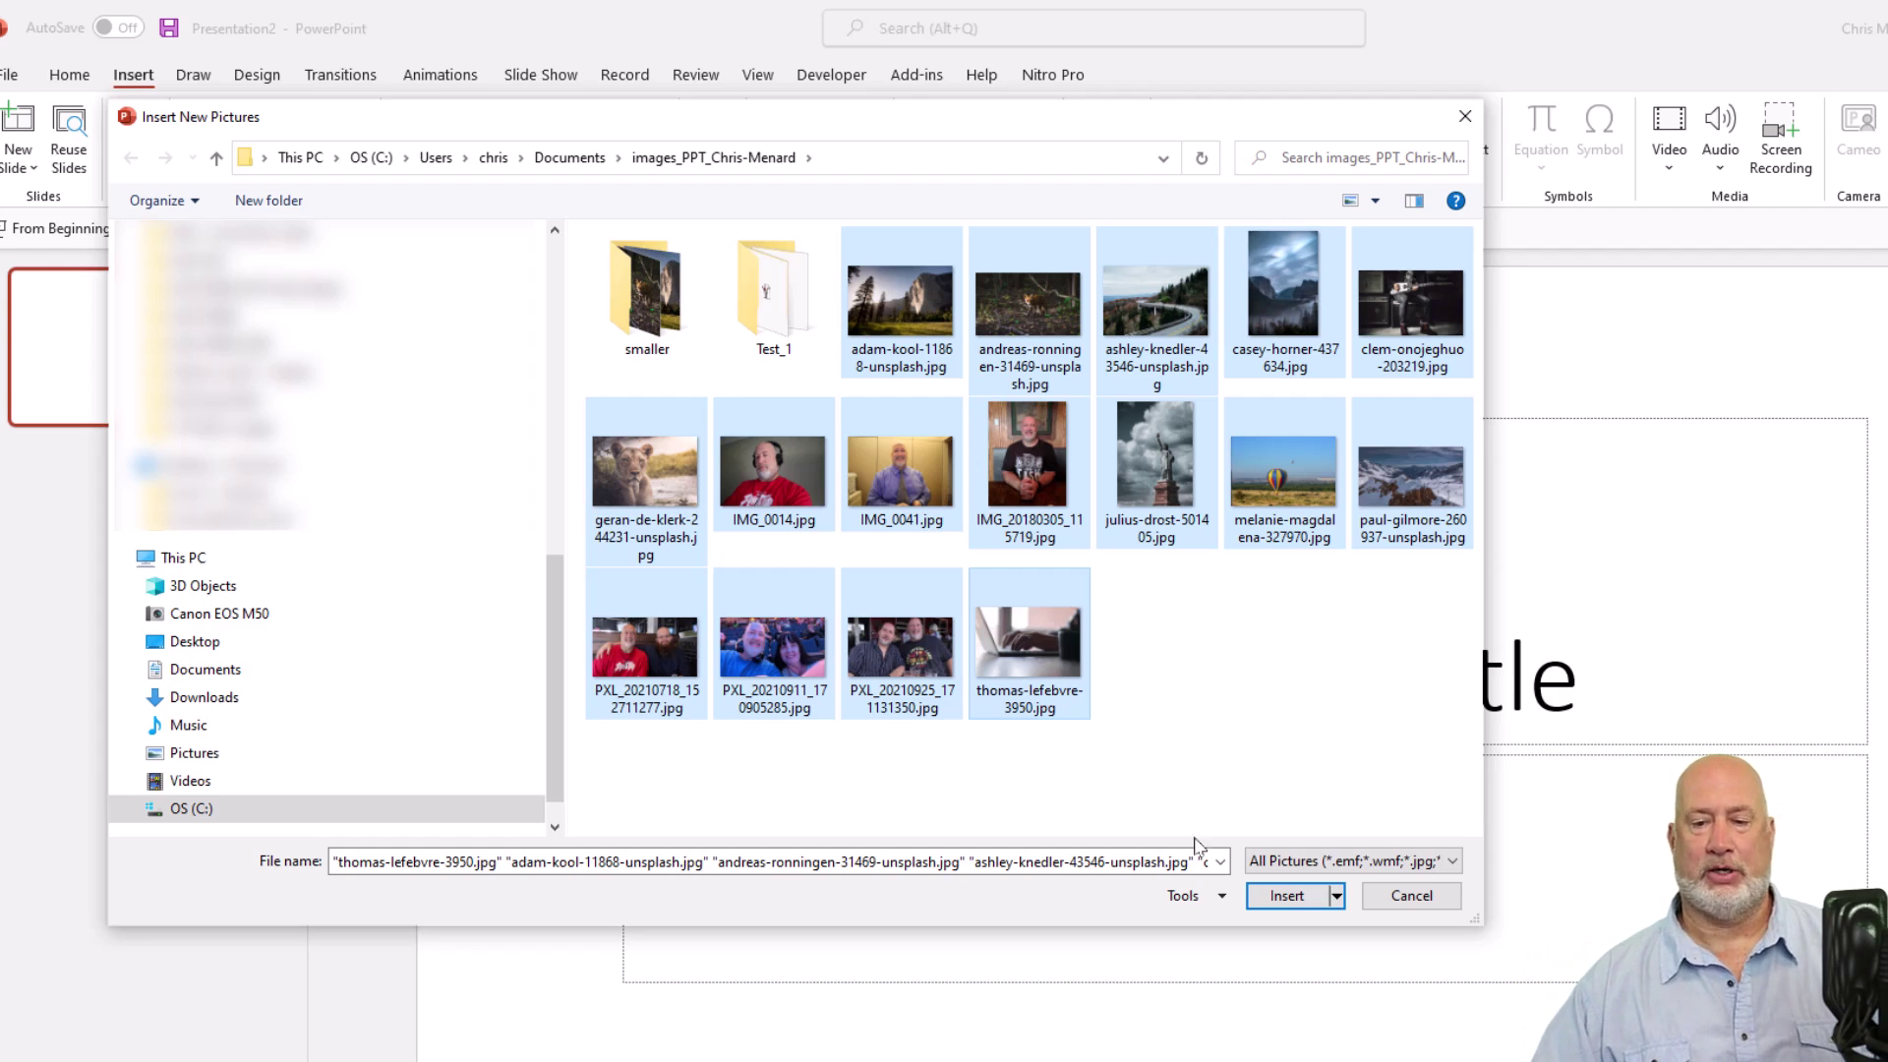
click(1287, 896)
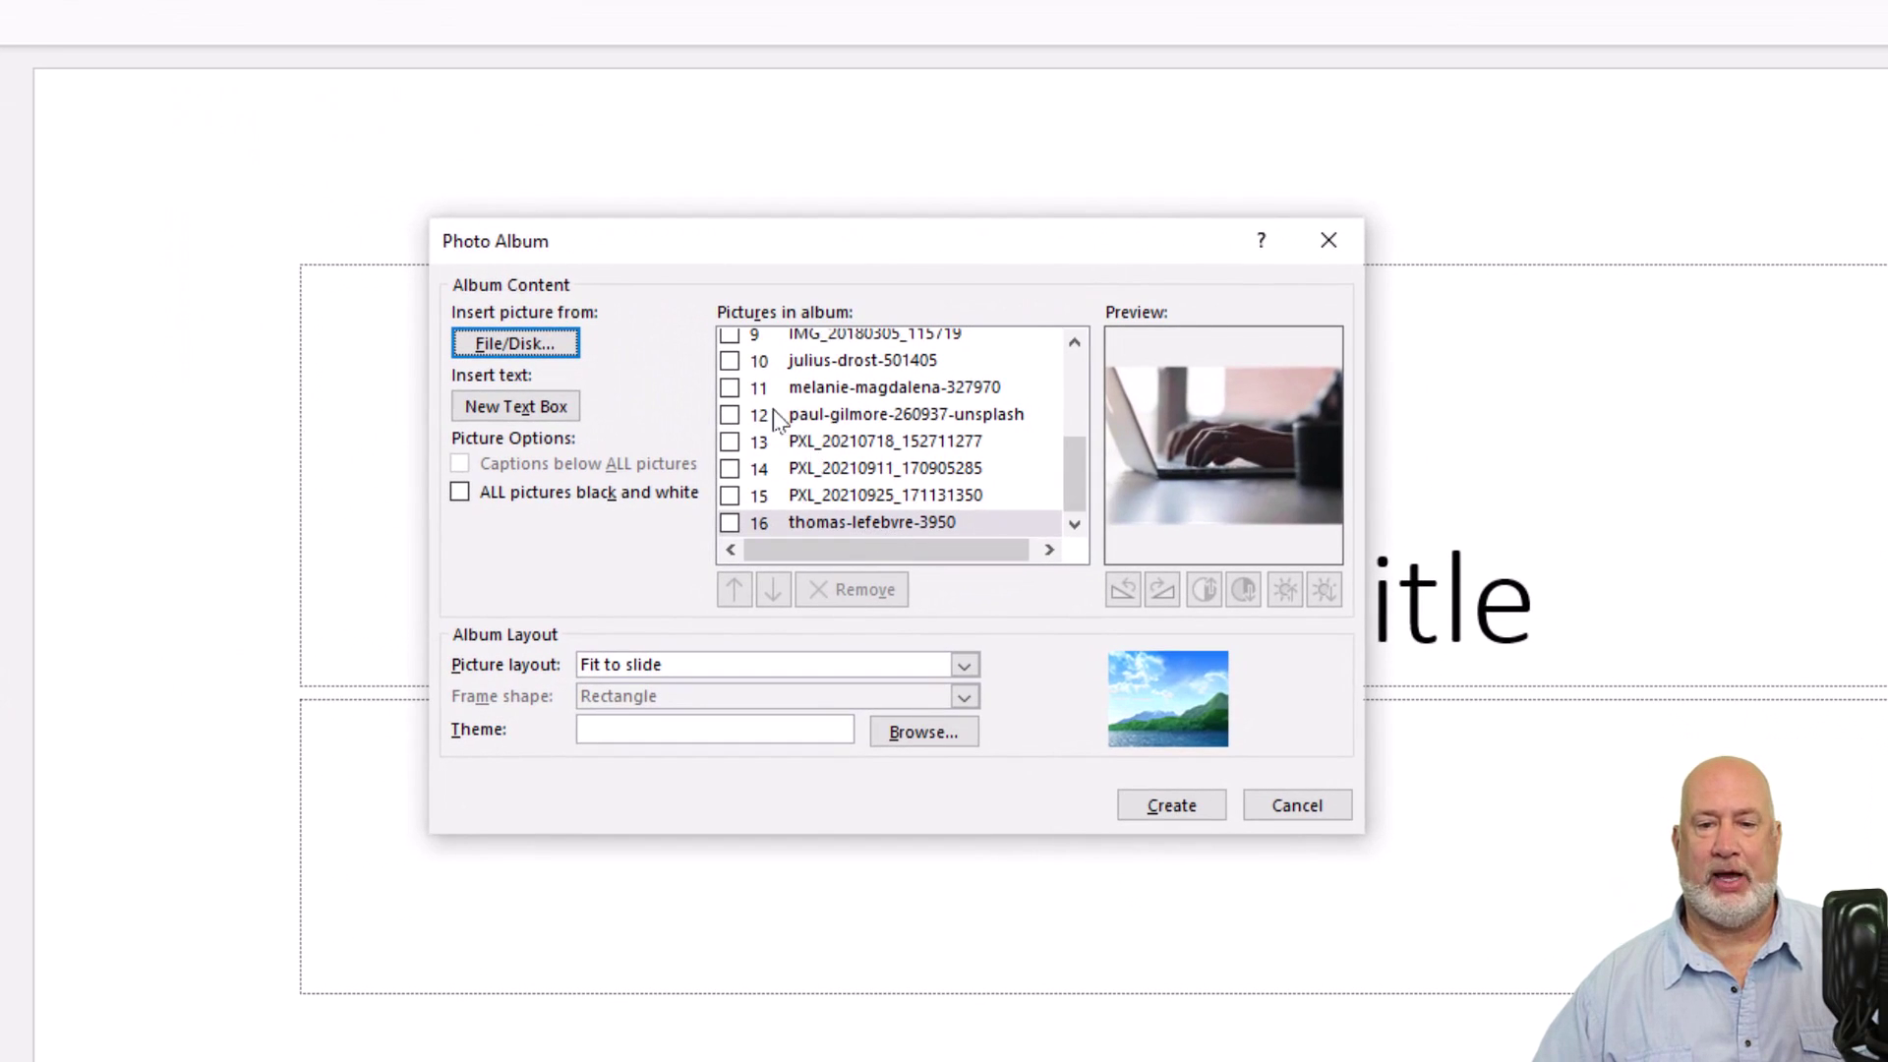
Remove the snowy mountain photo paul-gilmore-260937-unsplash, then create the 16-slide album presentation
click(816, 362)
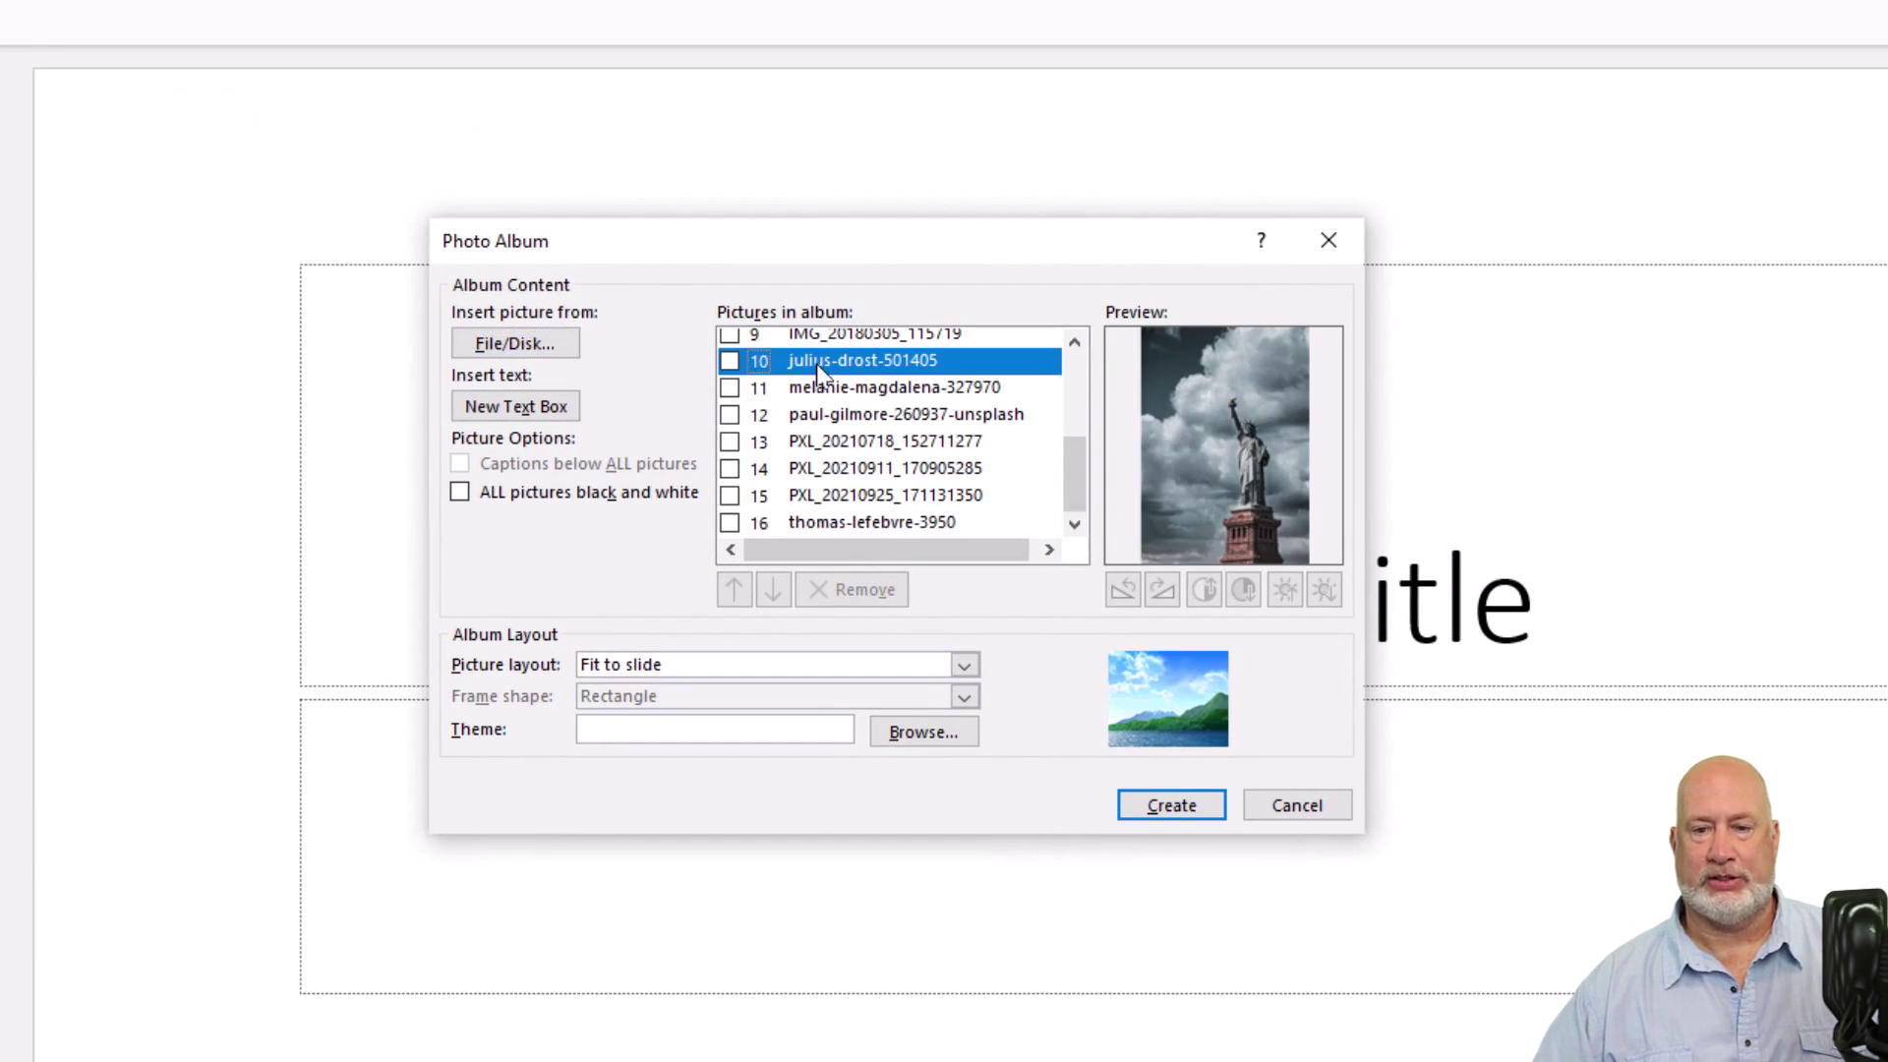
click(828, 391)
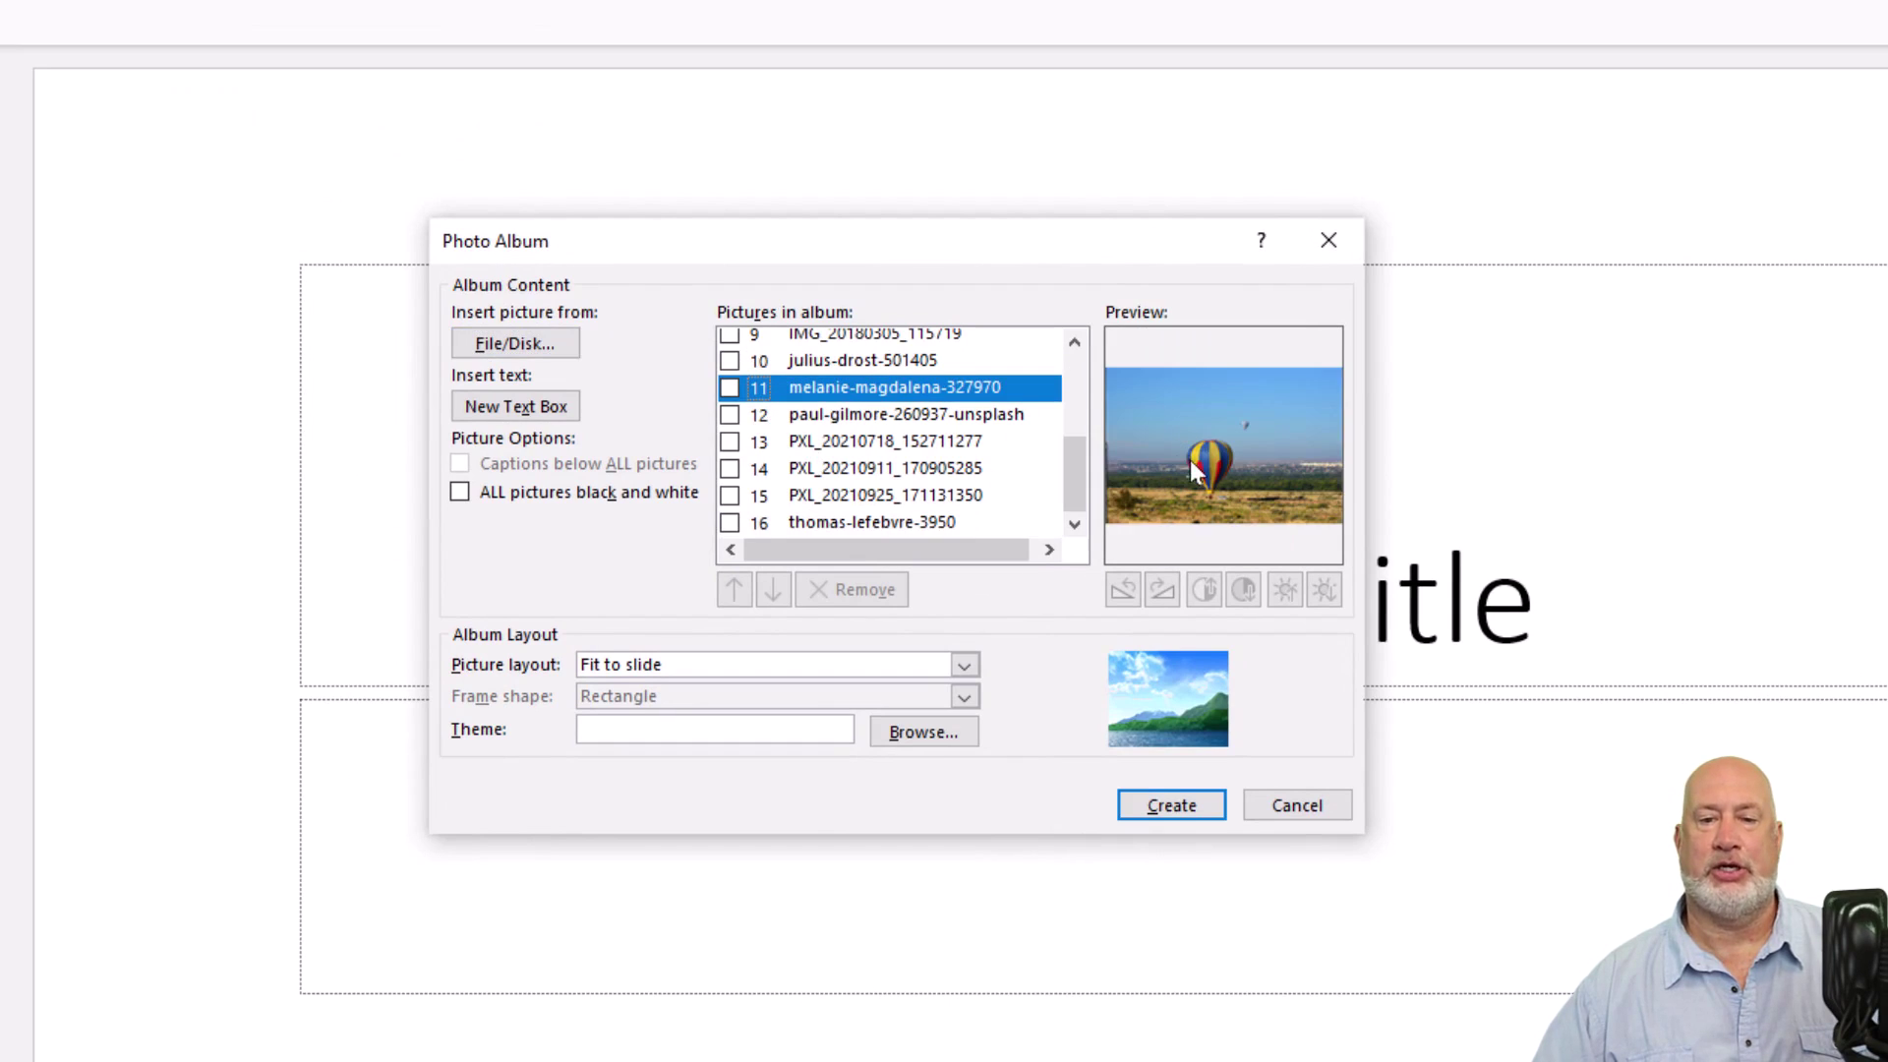
click(934, 417)
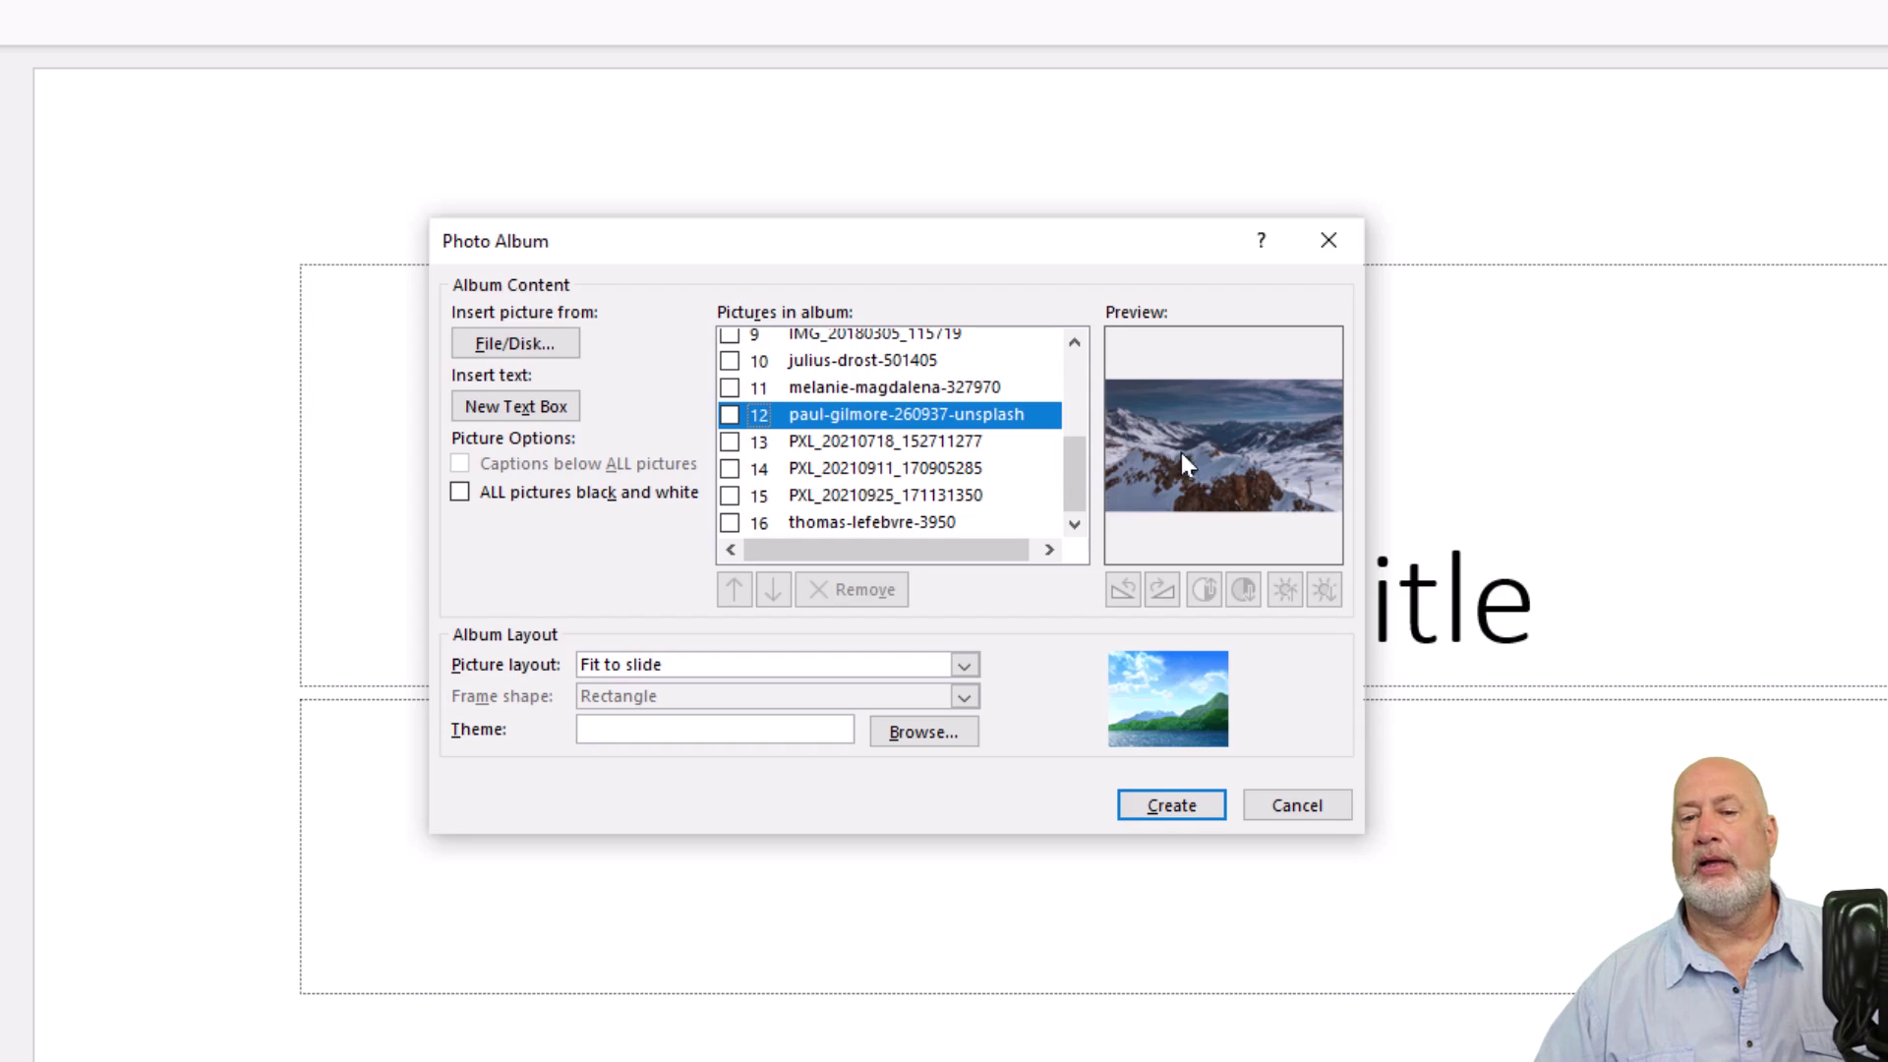
click(728, 415)
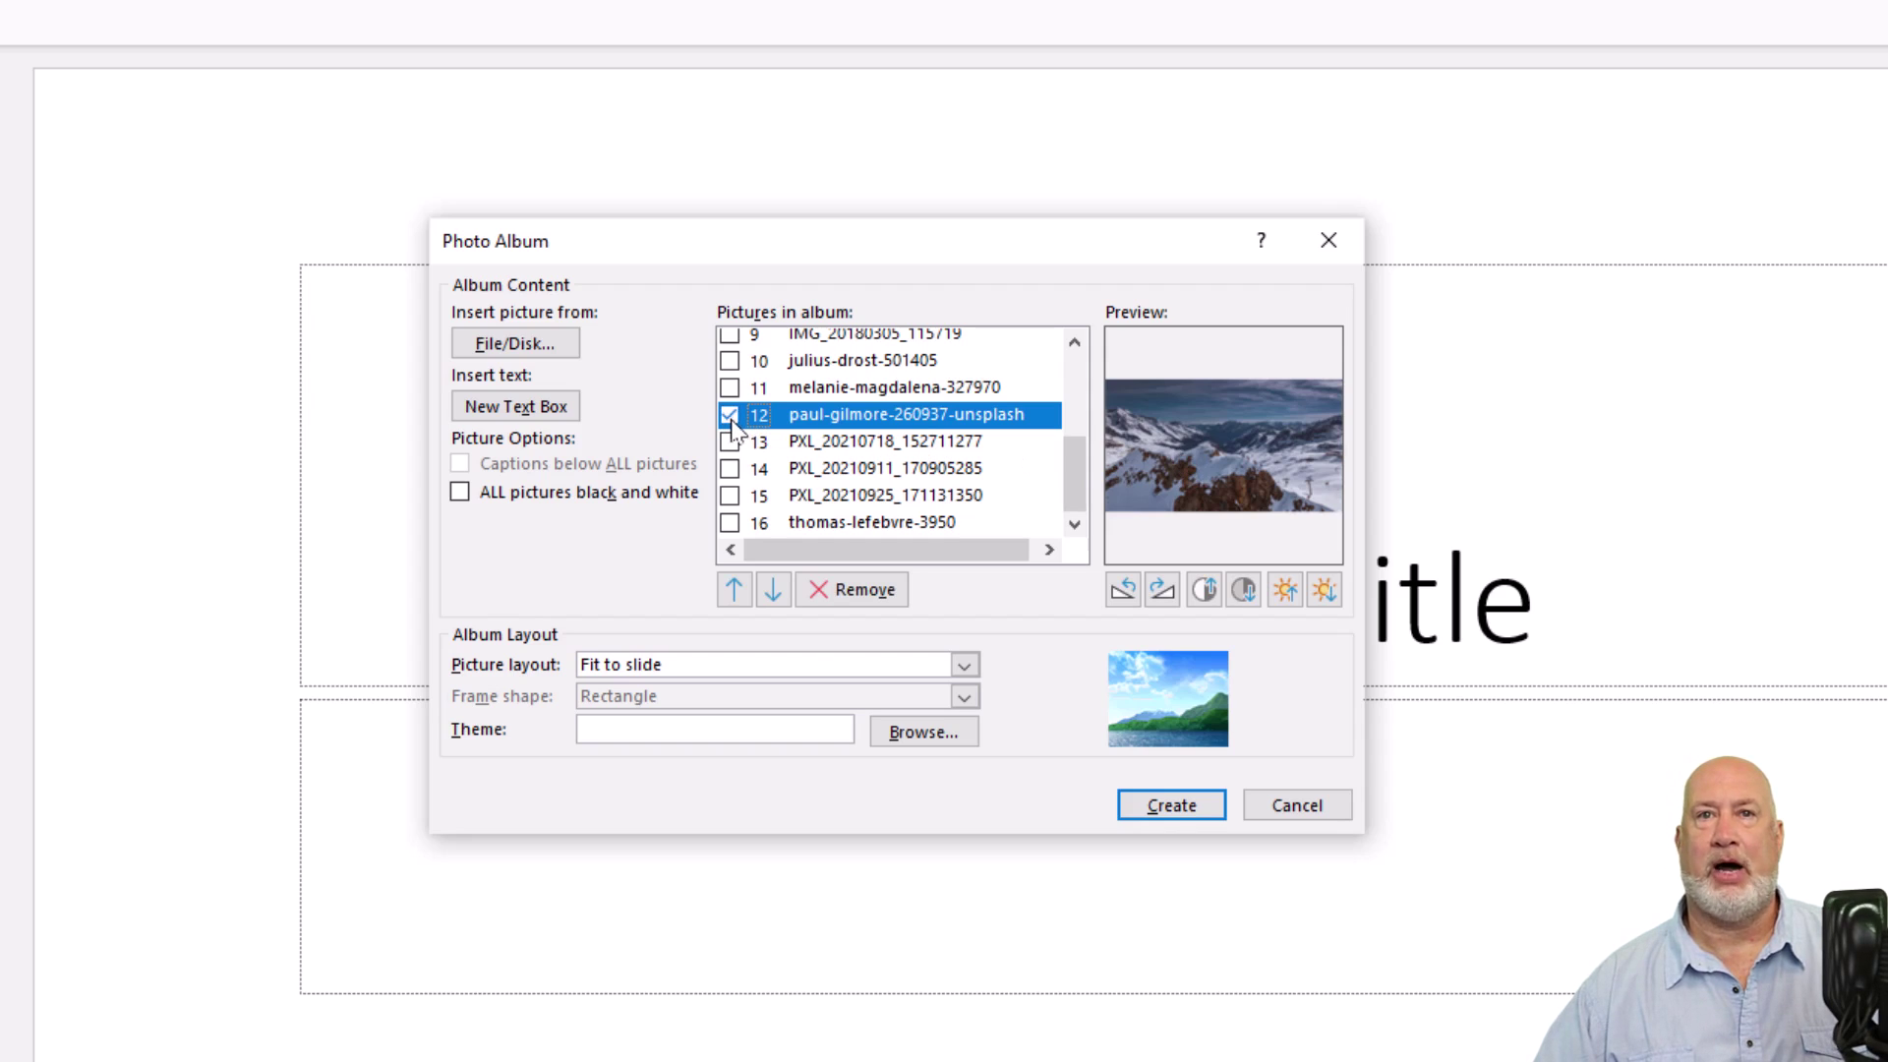
click(851, 593)
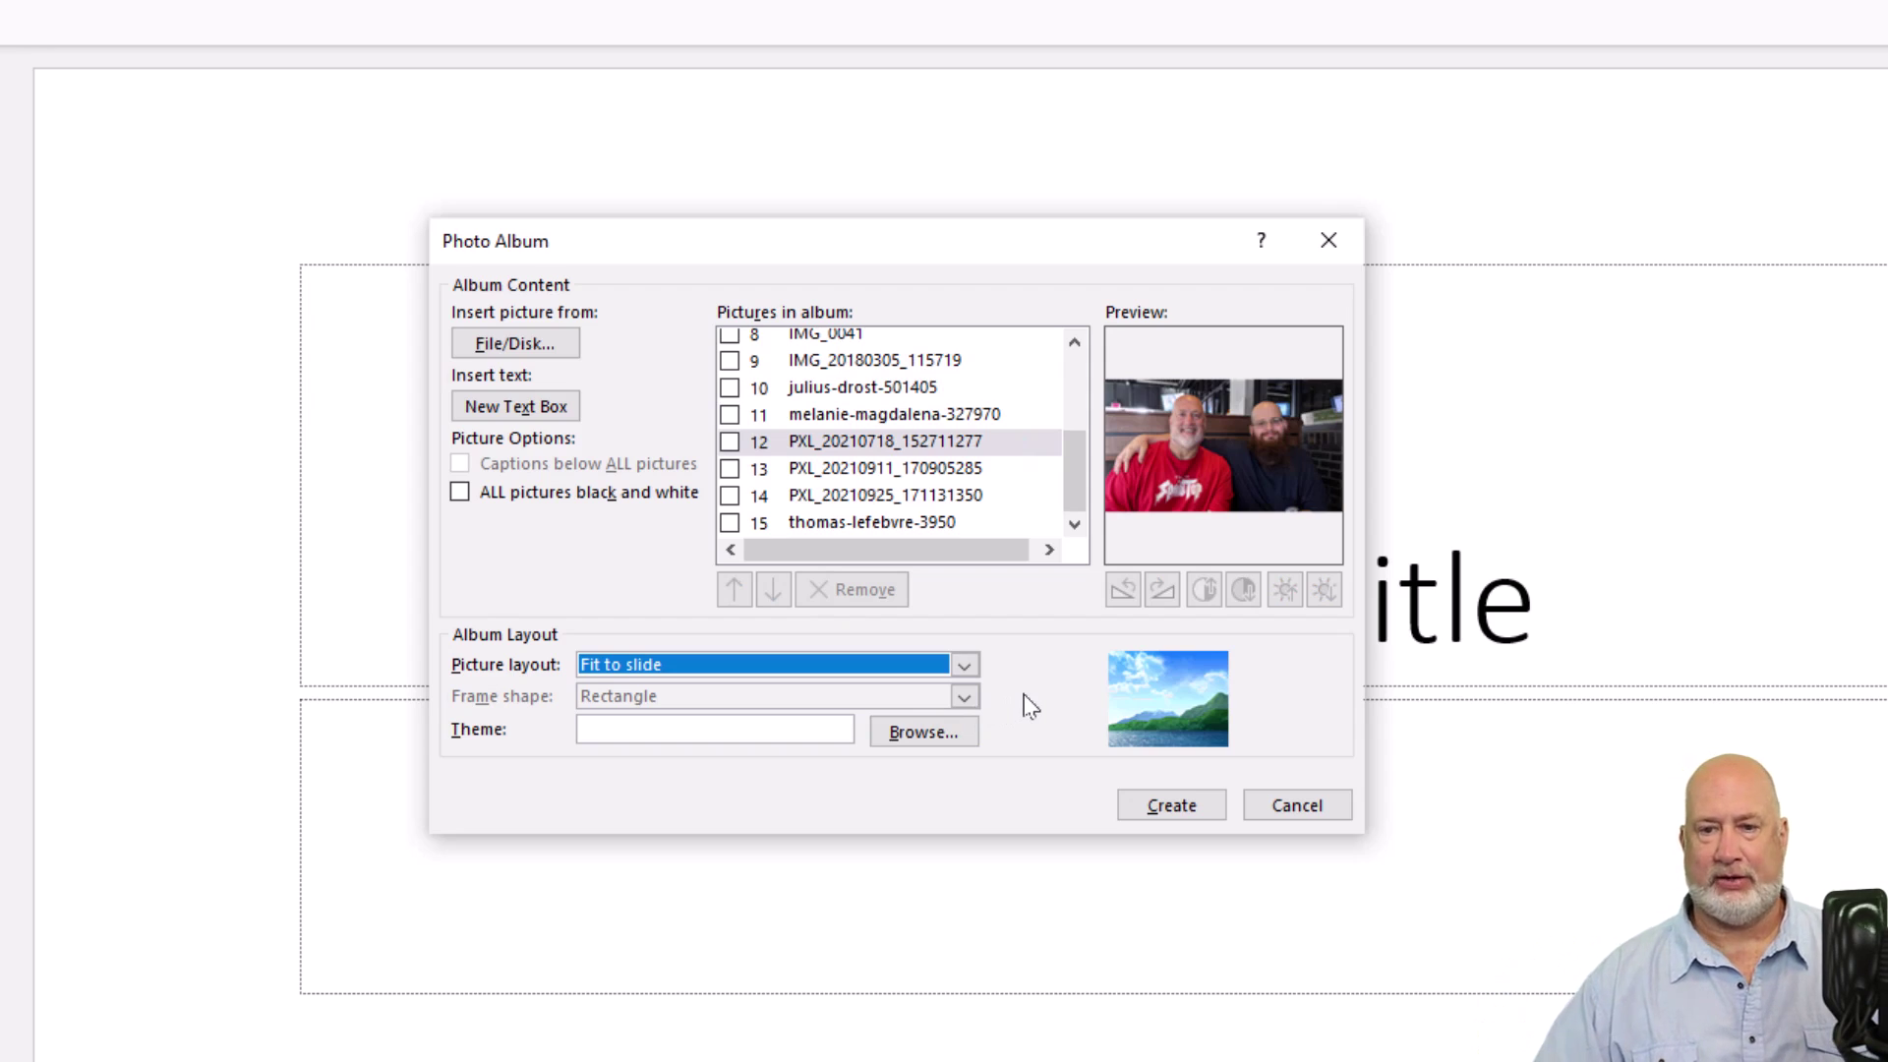
click(1144, 806)
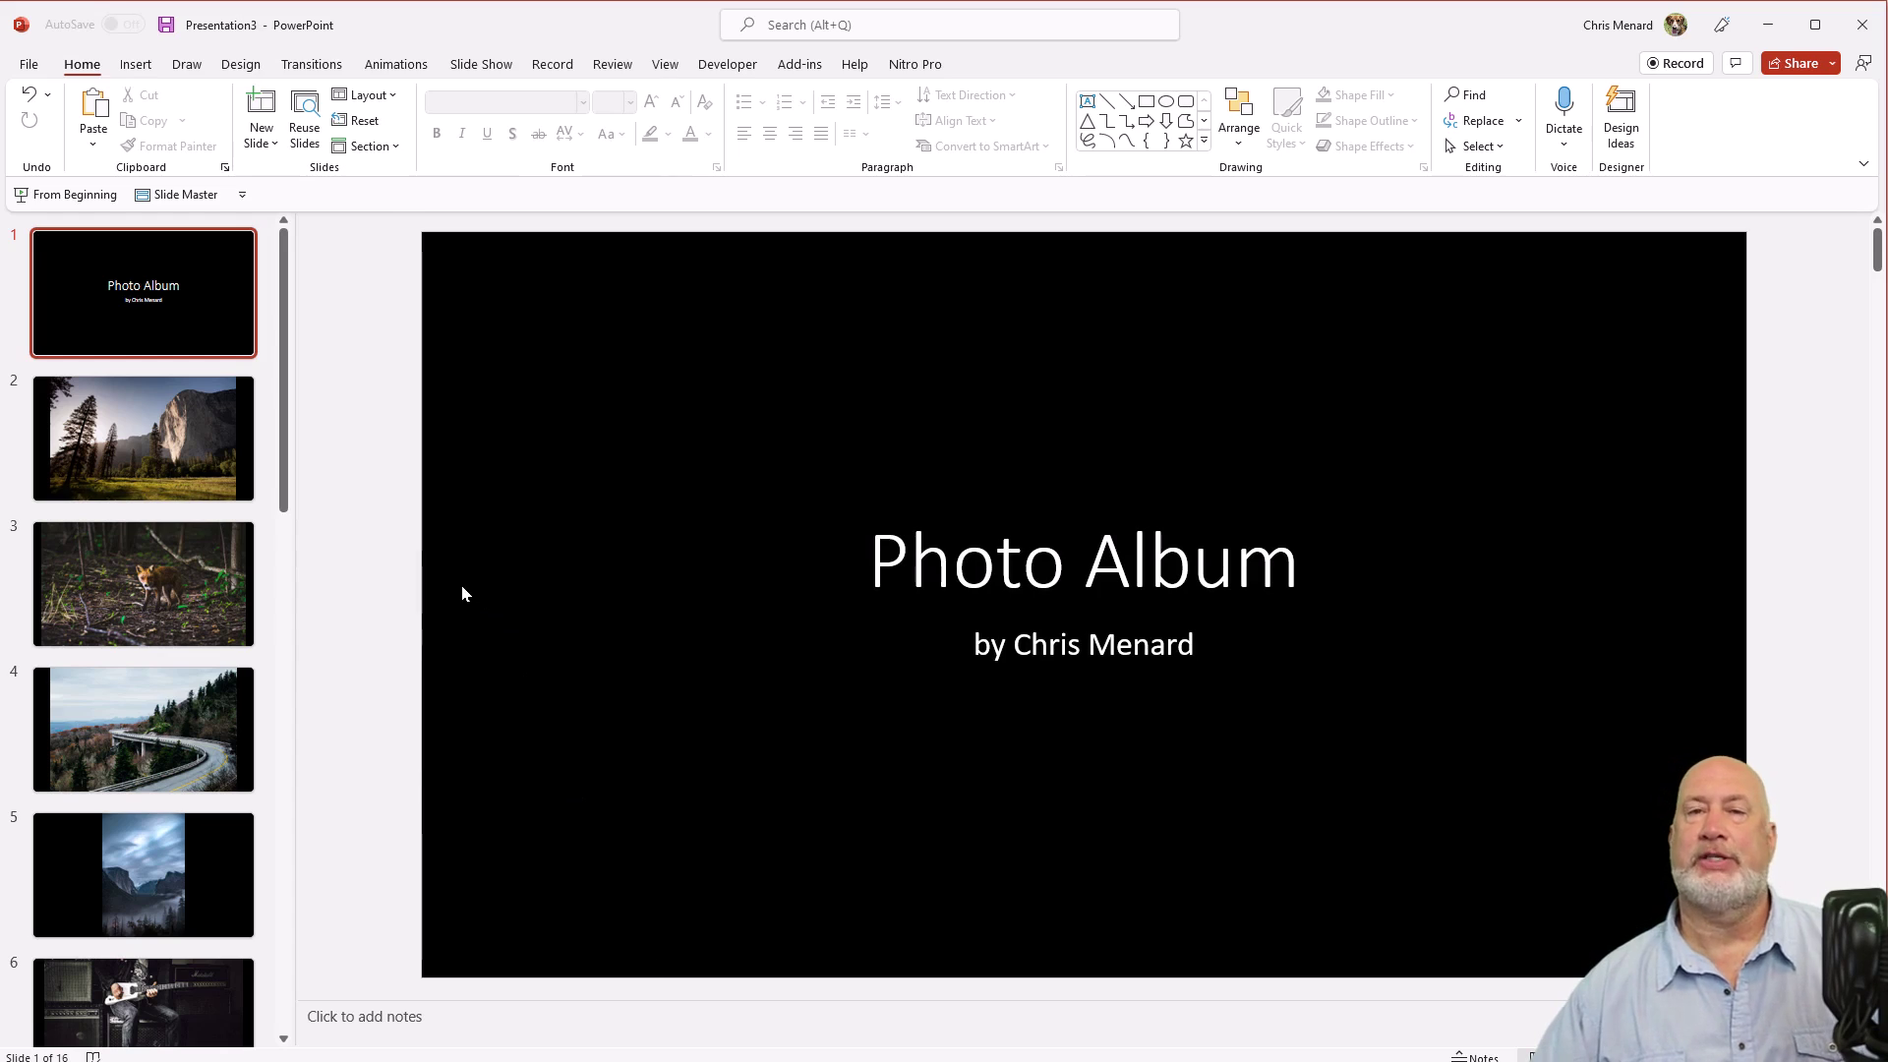
click(165, 310)
click(165, 311)
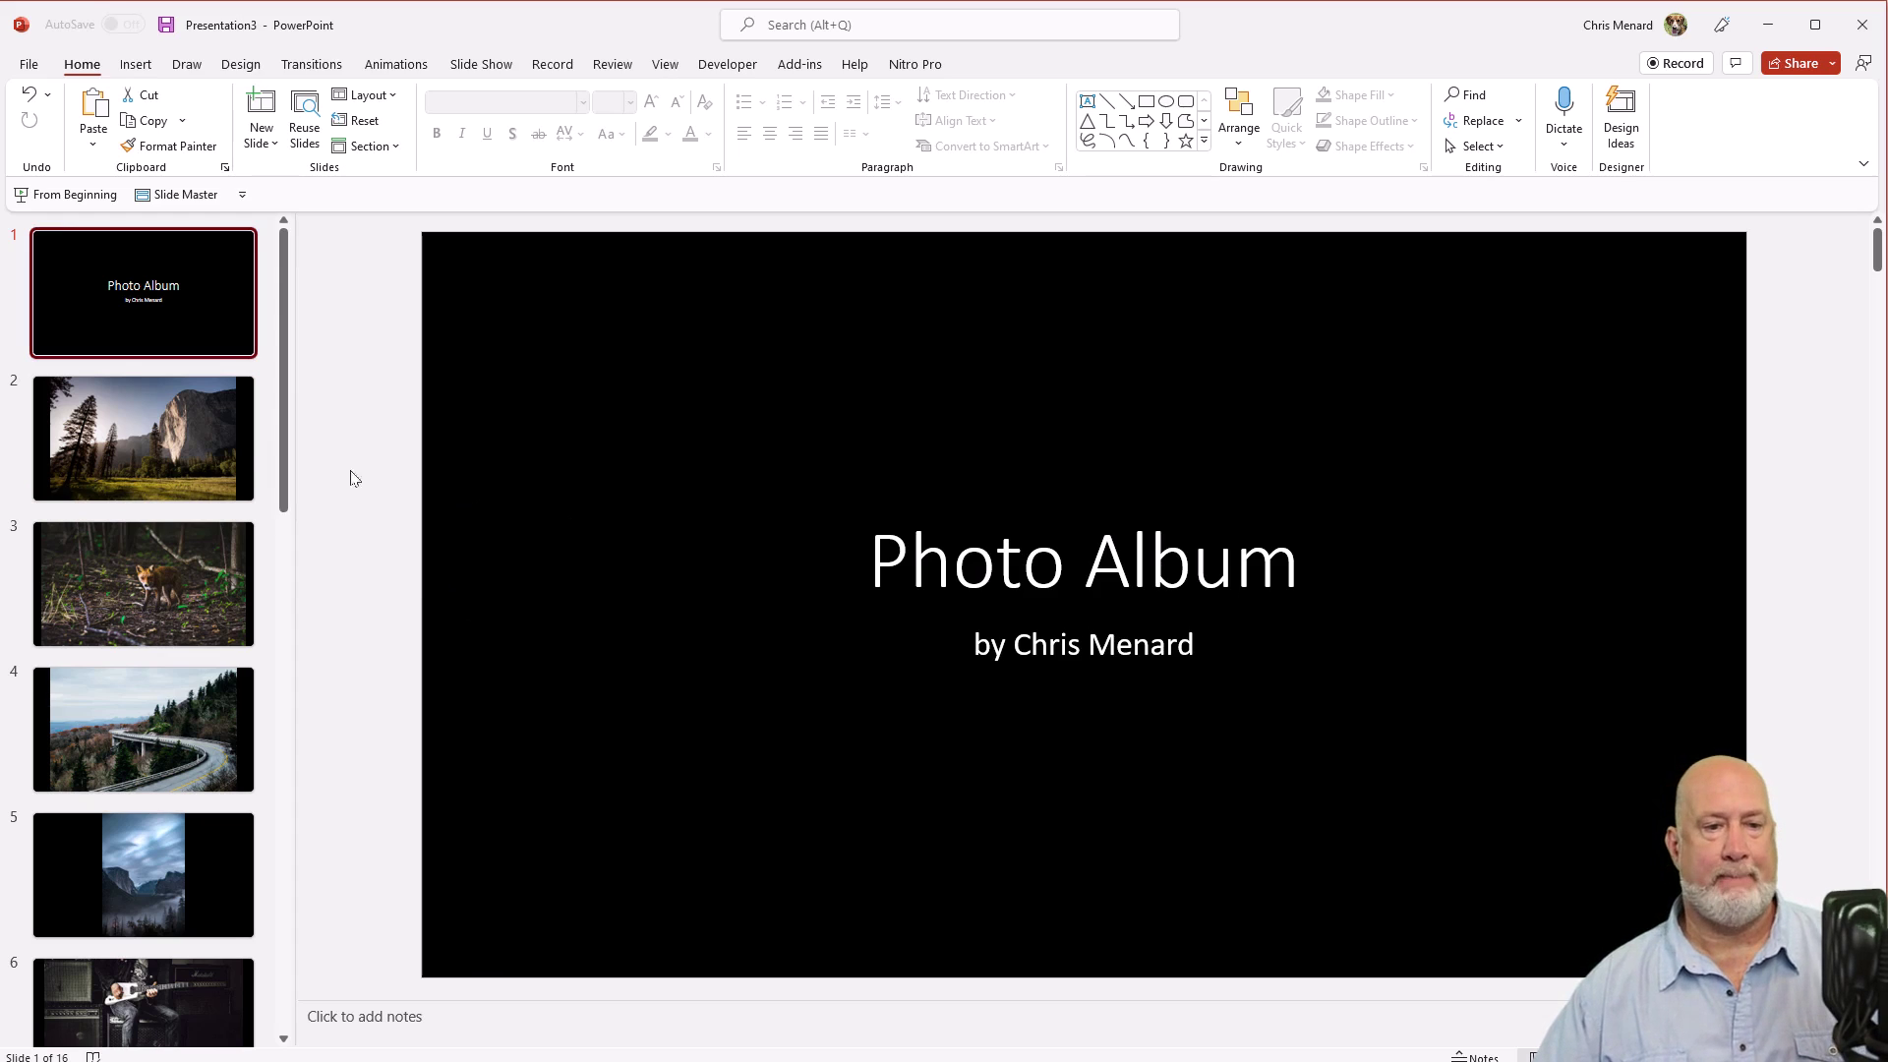
click(215, 454)
click(199, 582)
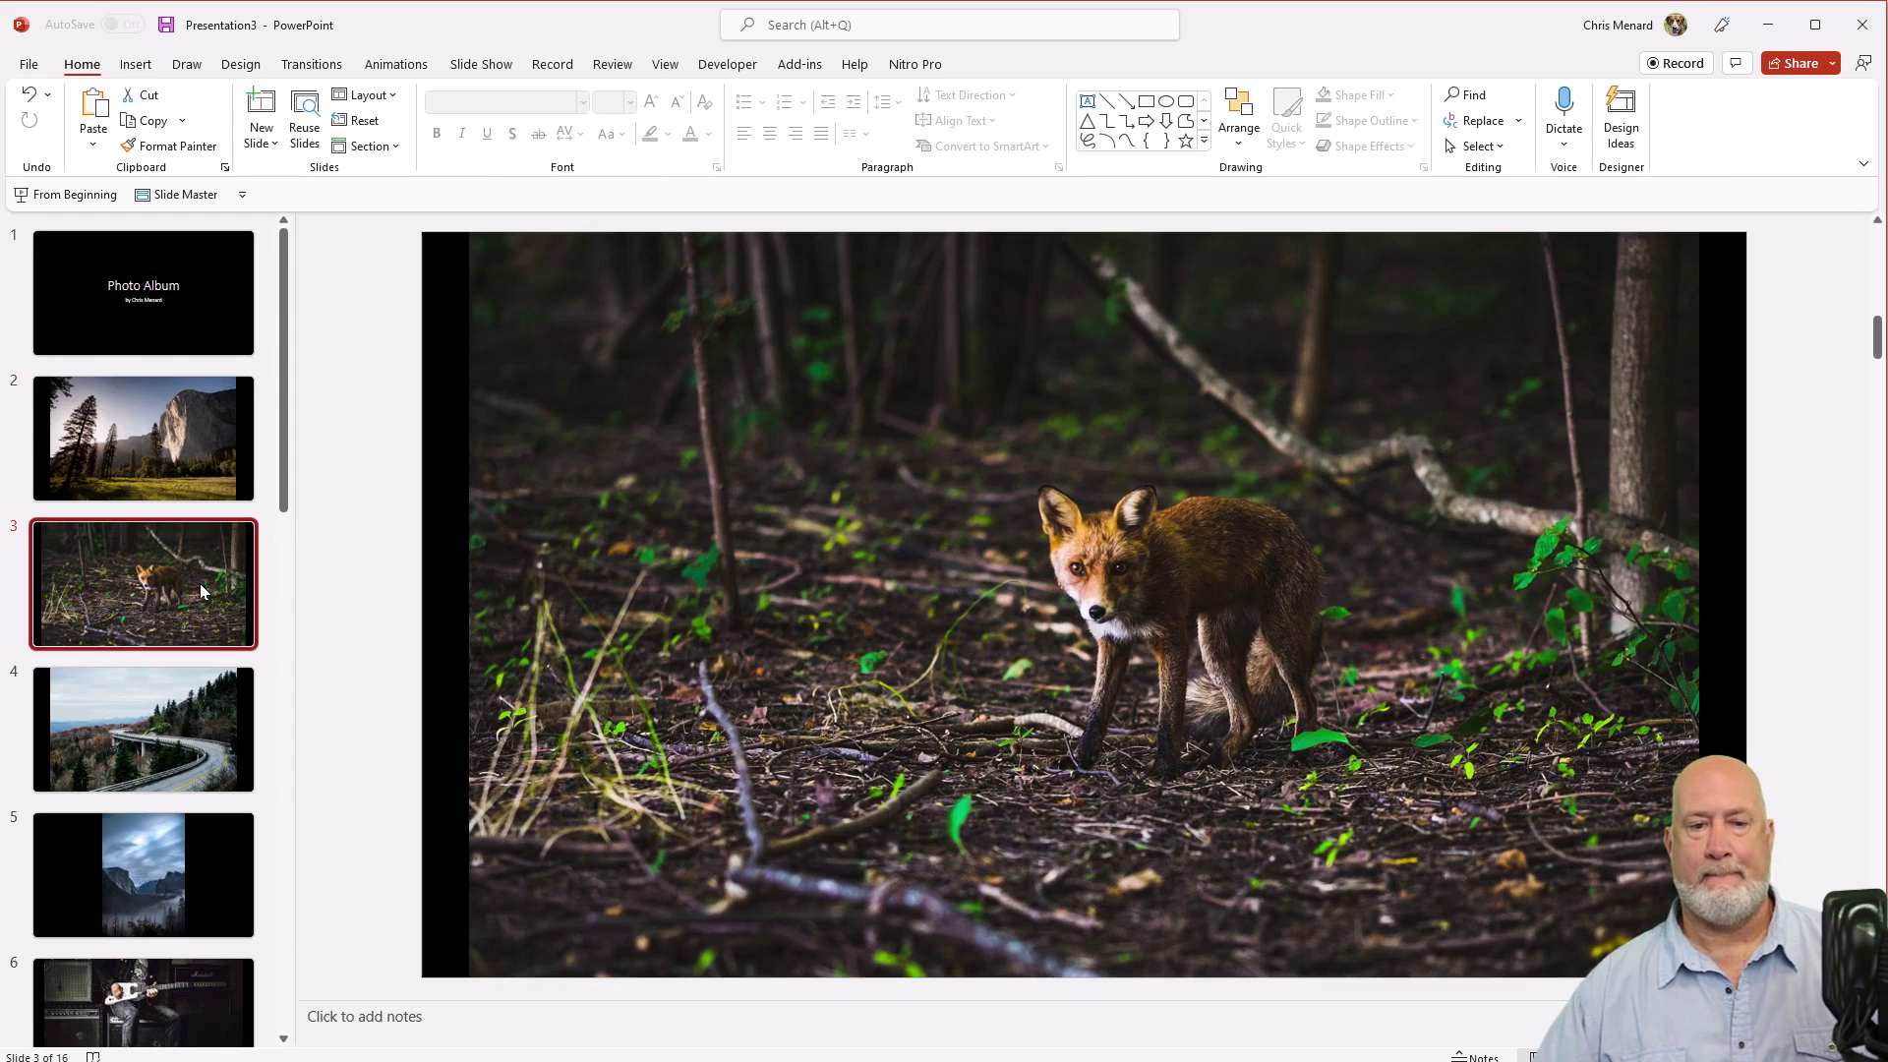
click(197, 687)
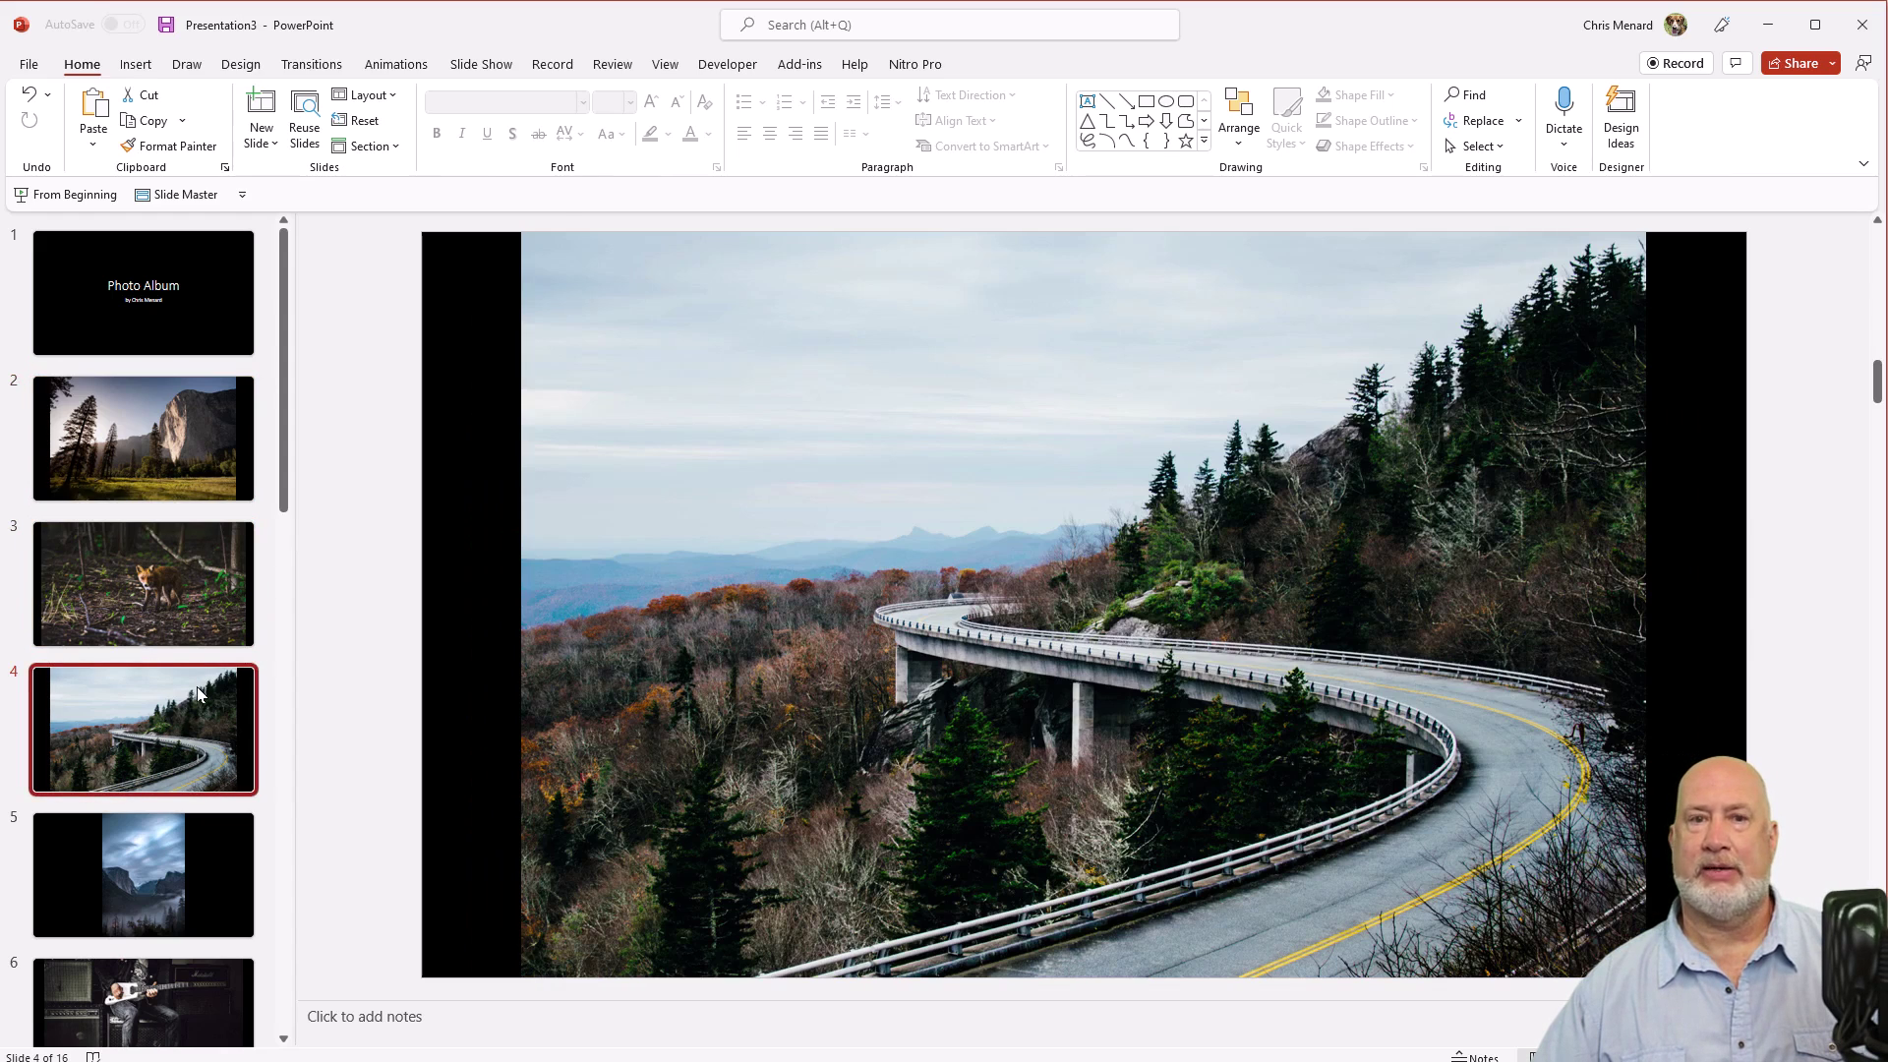
click(202, 468)
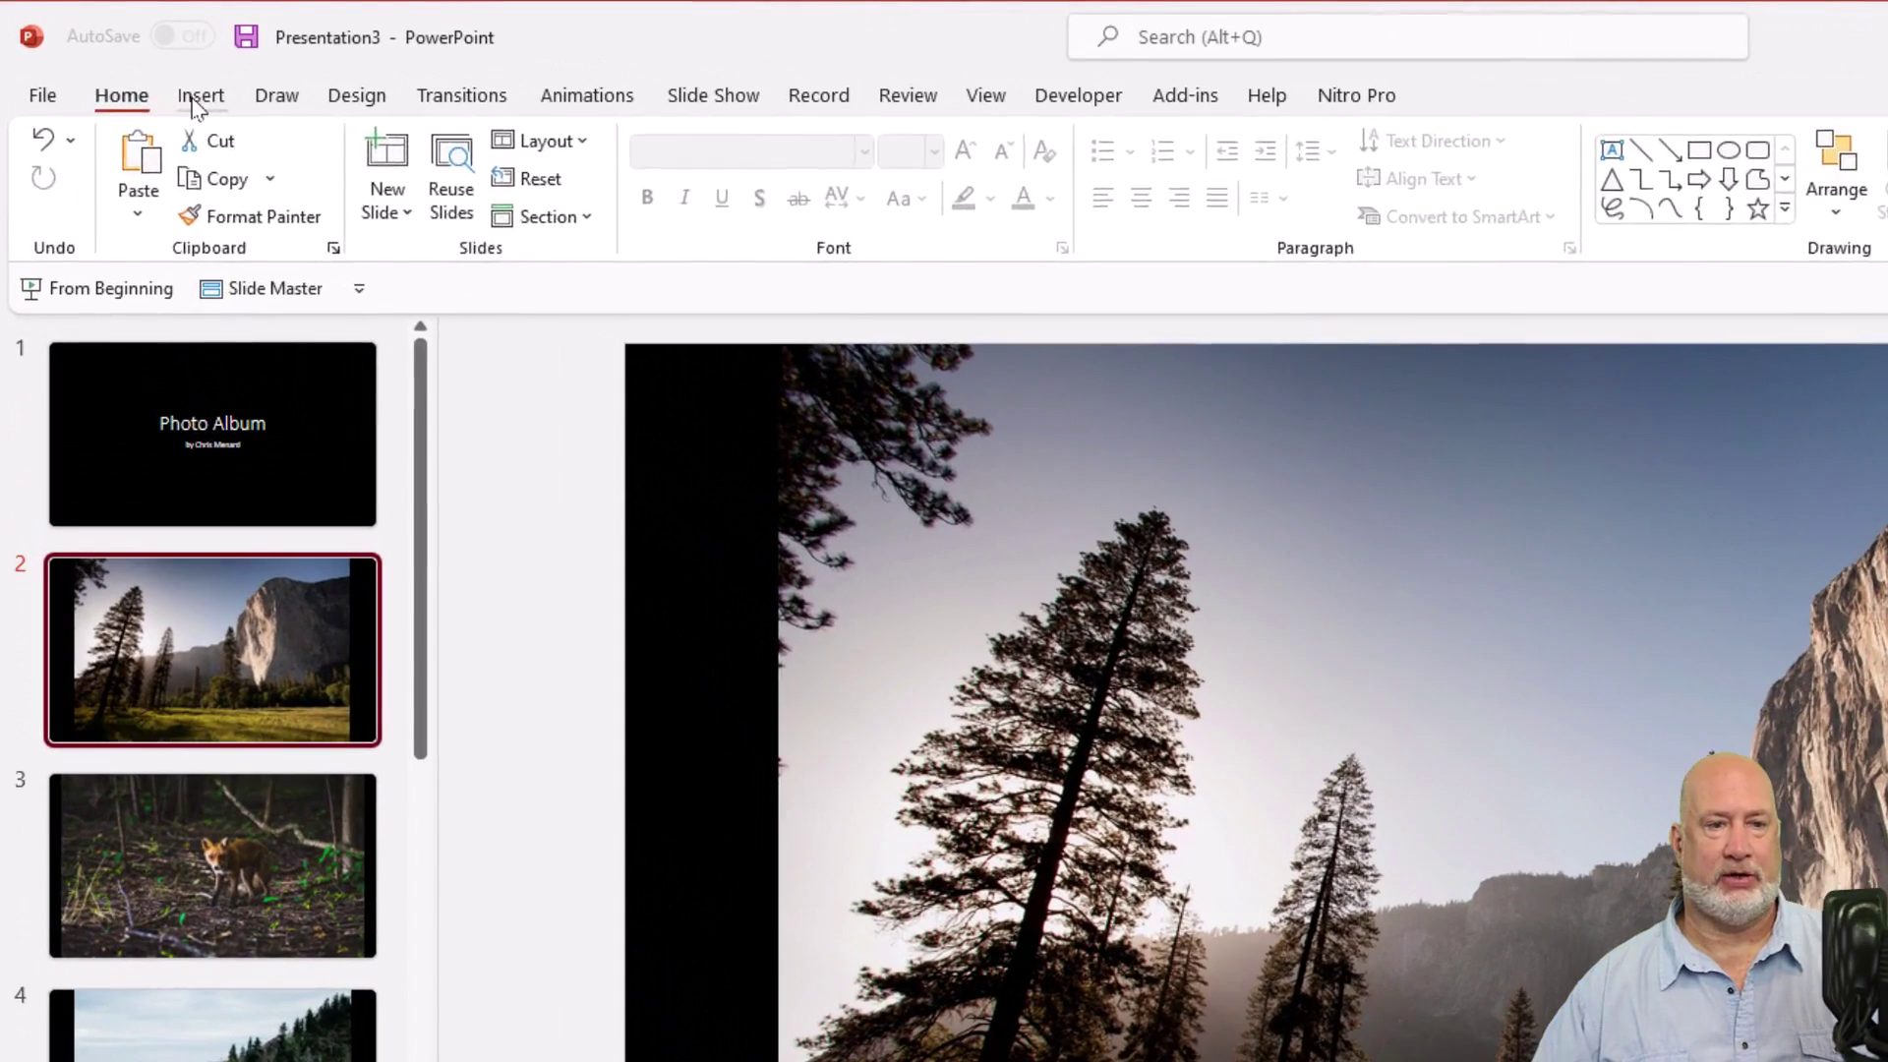
Edit the photo album to use the '2 pictures' layout and update it to nine slides
click(196, 103)
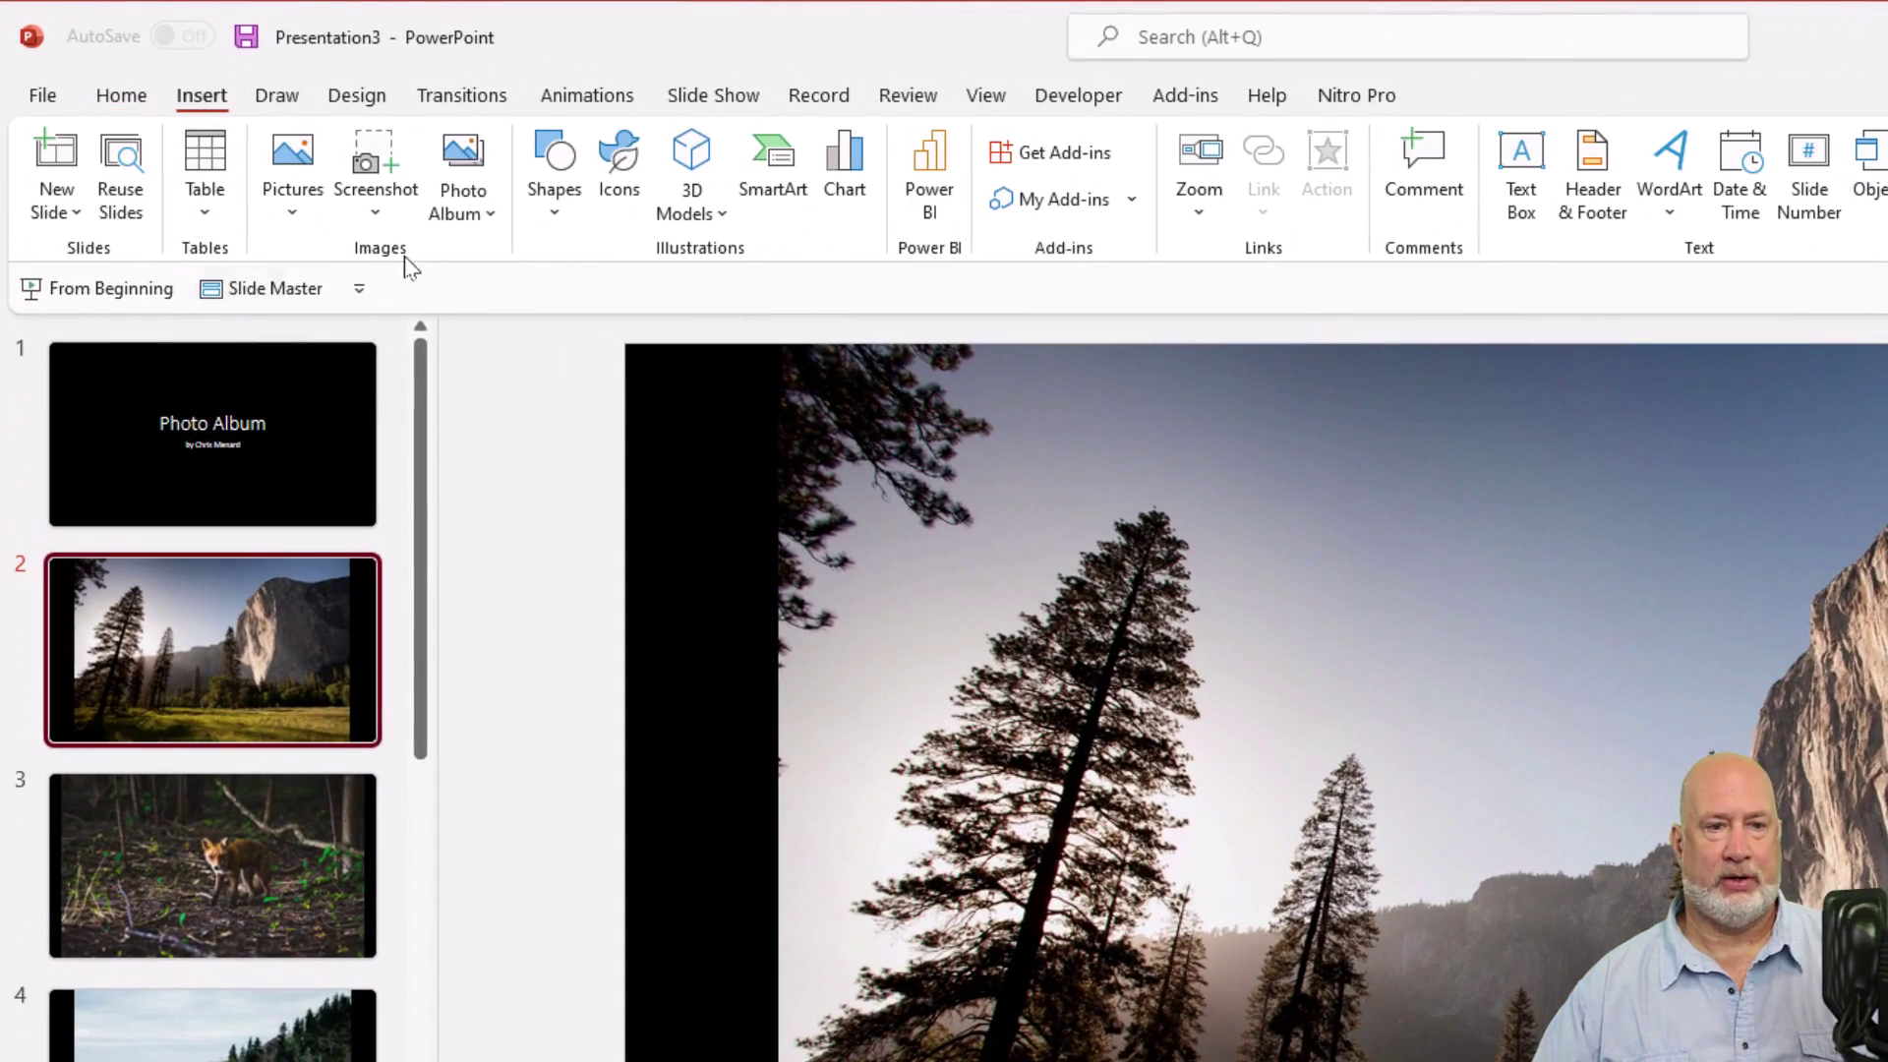
click(462, 202)
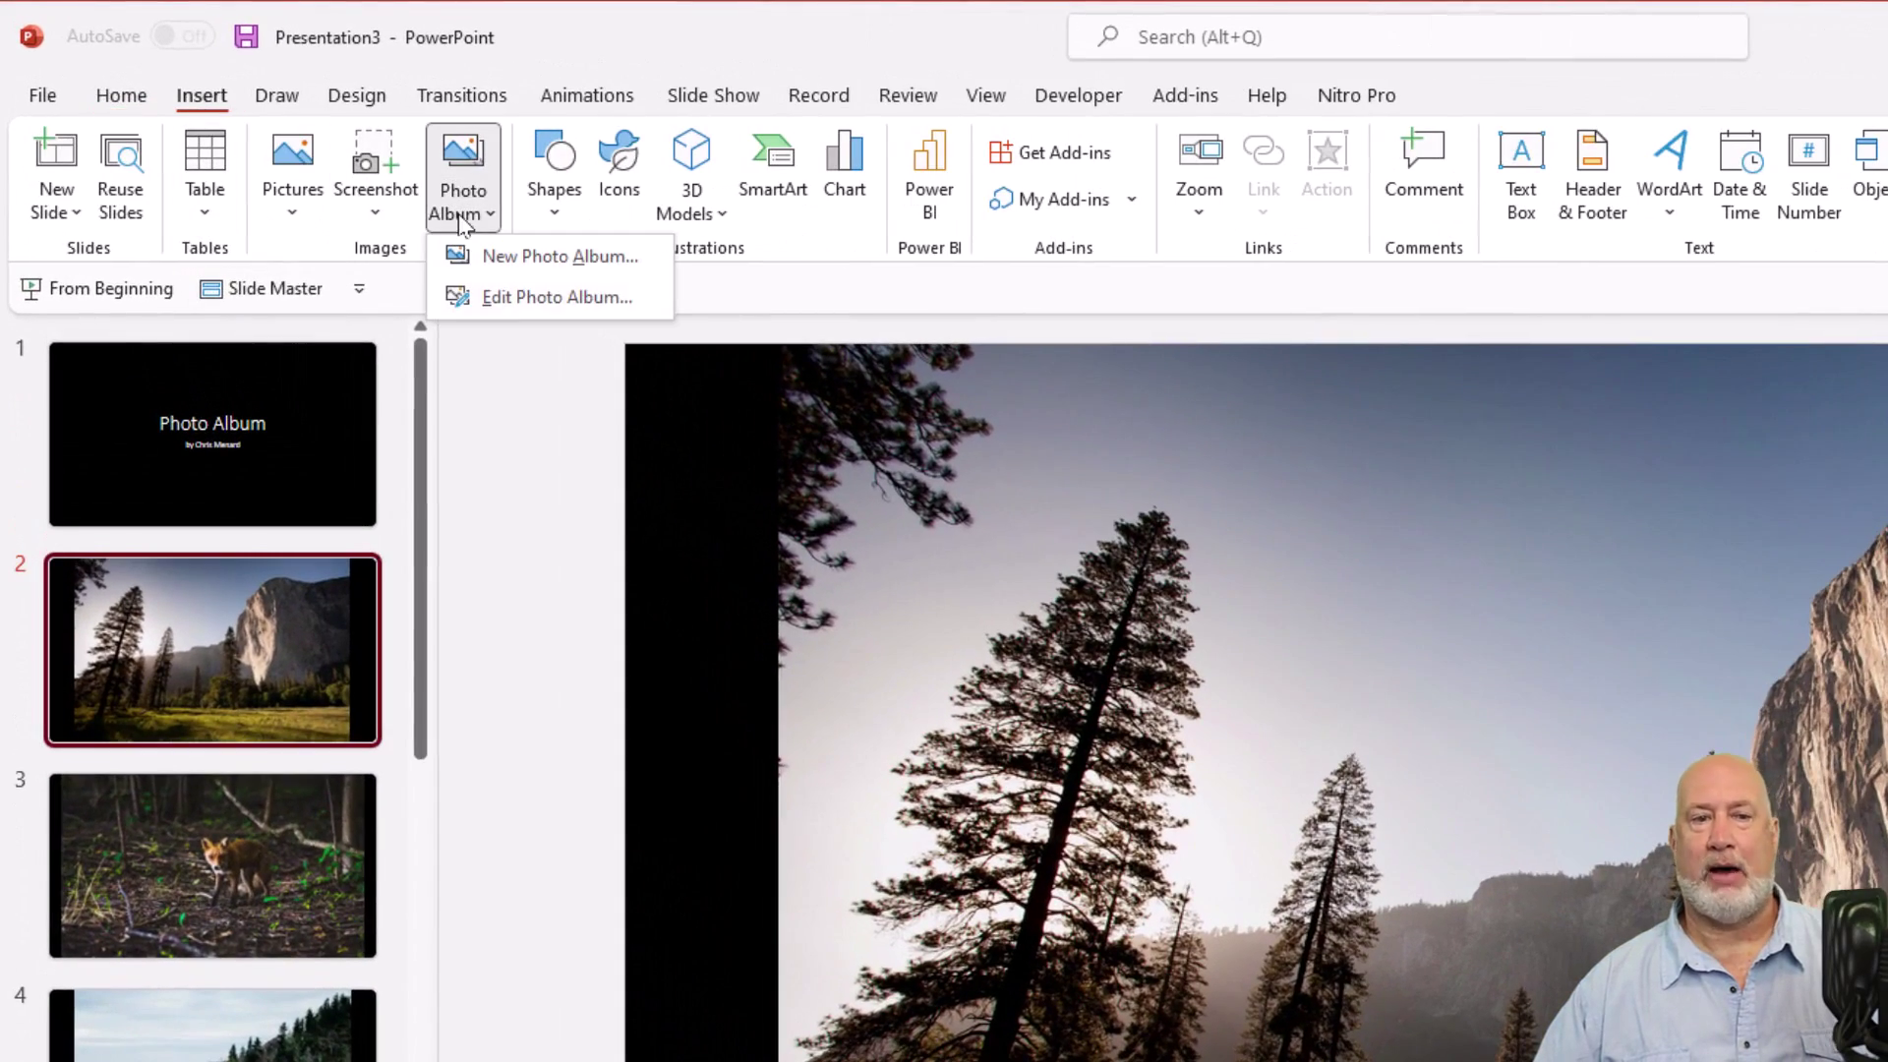
click(542, 299)
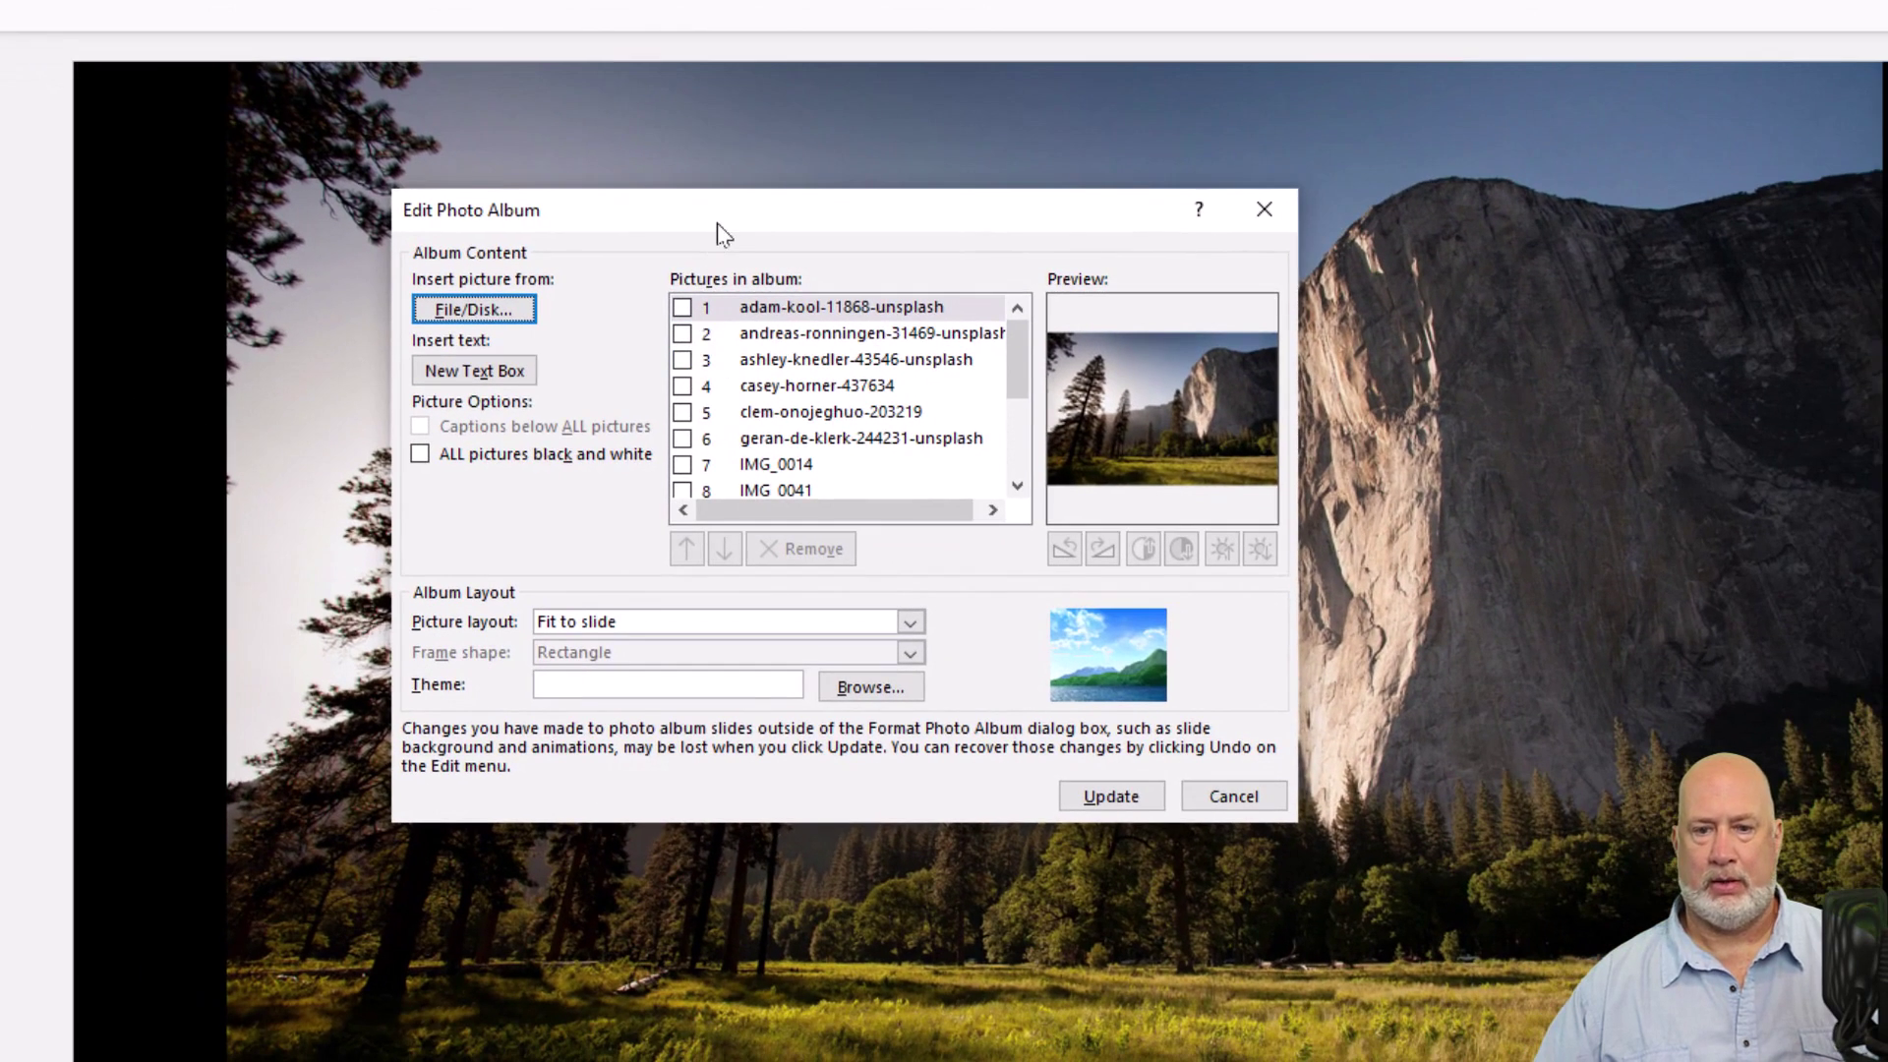
drag(722, 234, 590, 181)
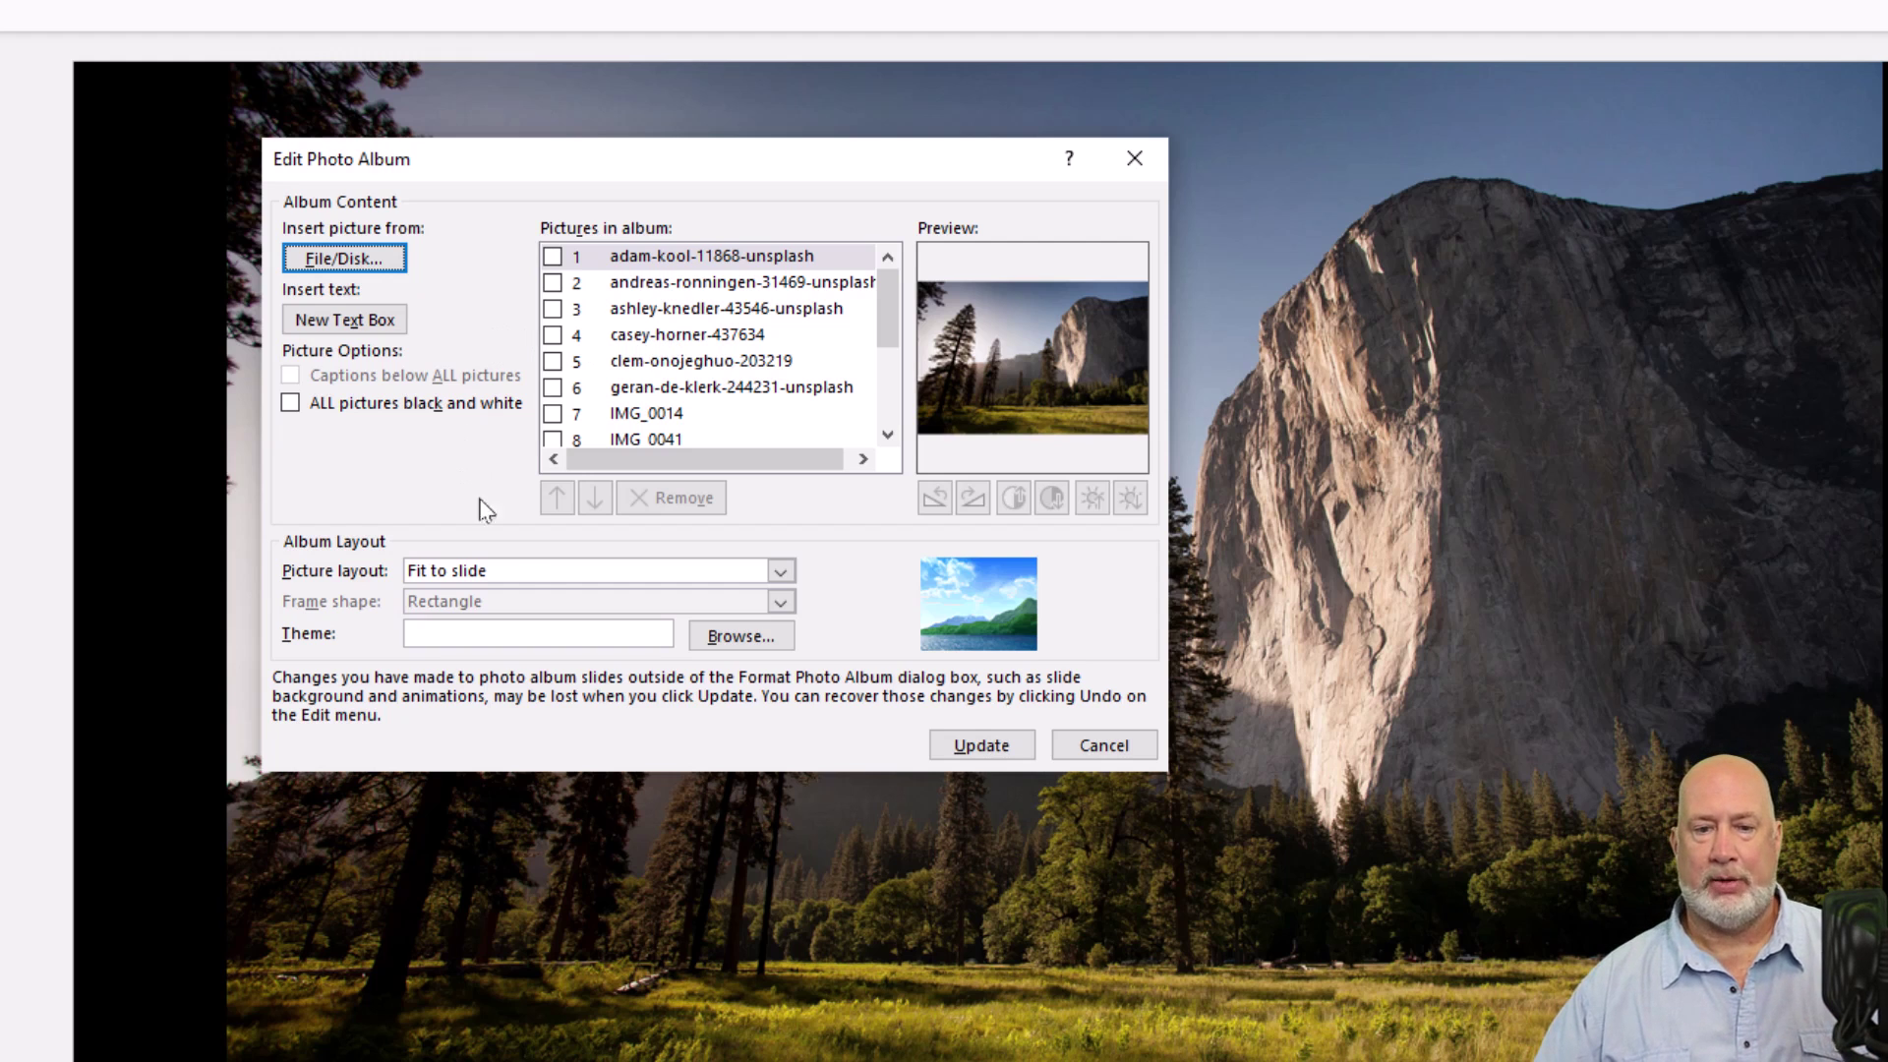
click(546, 578)
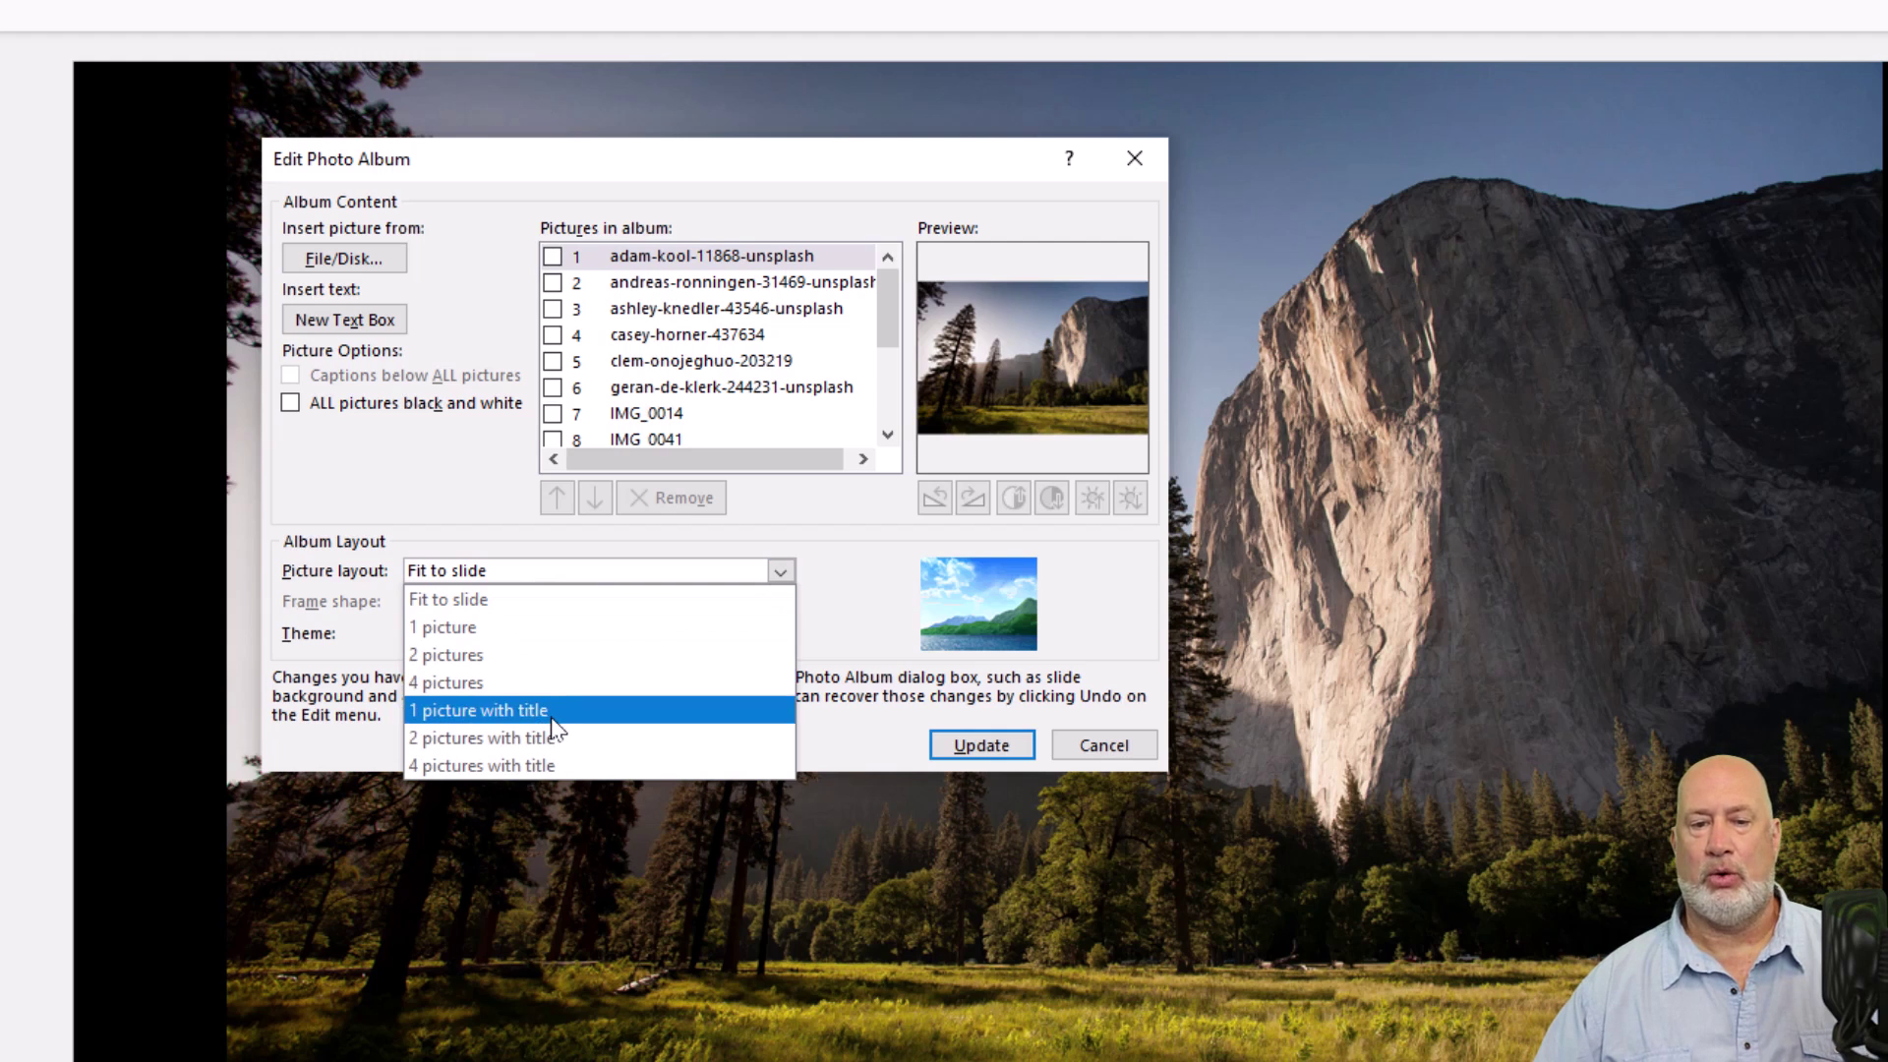
click(482, 653)
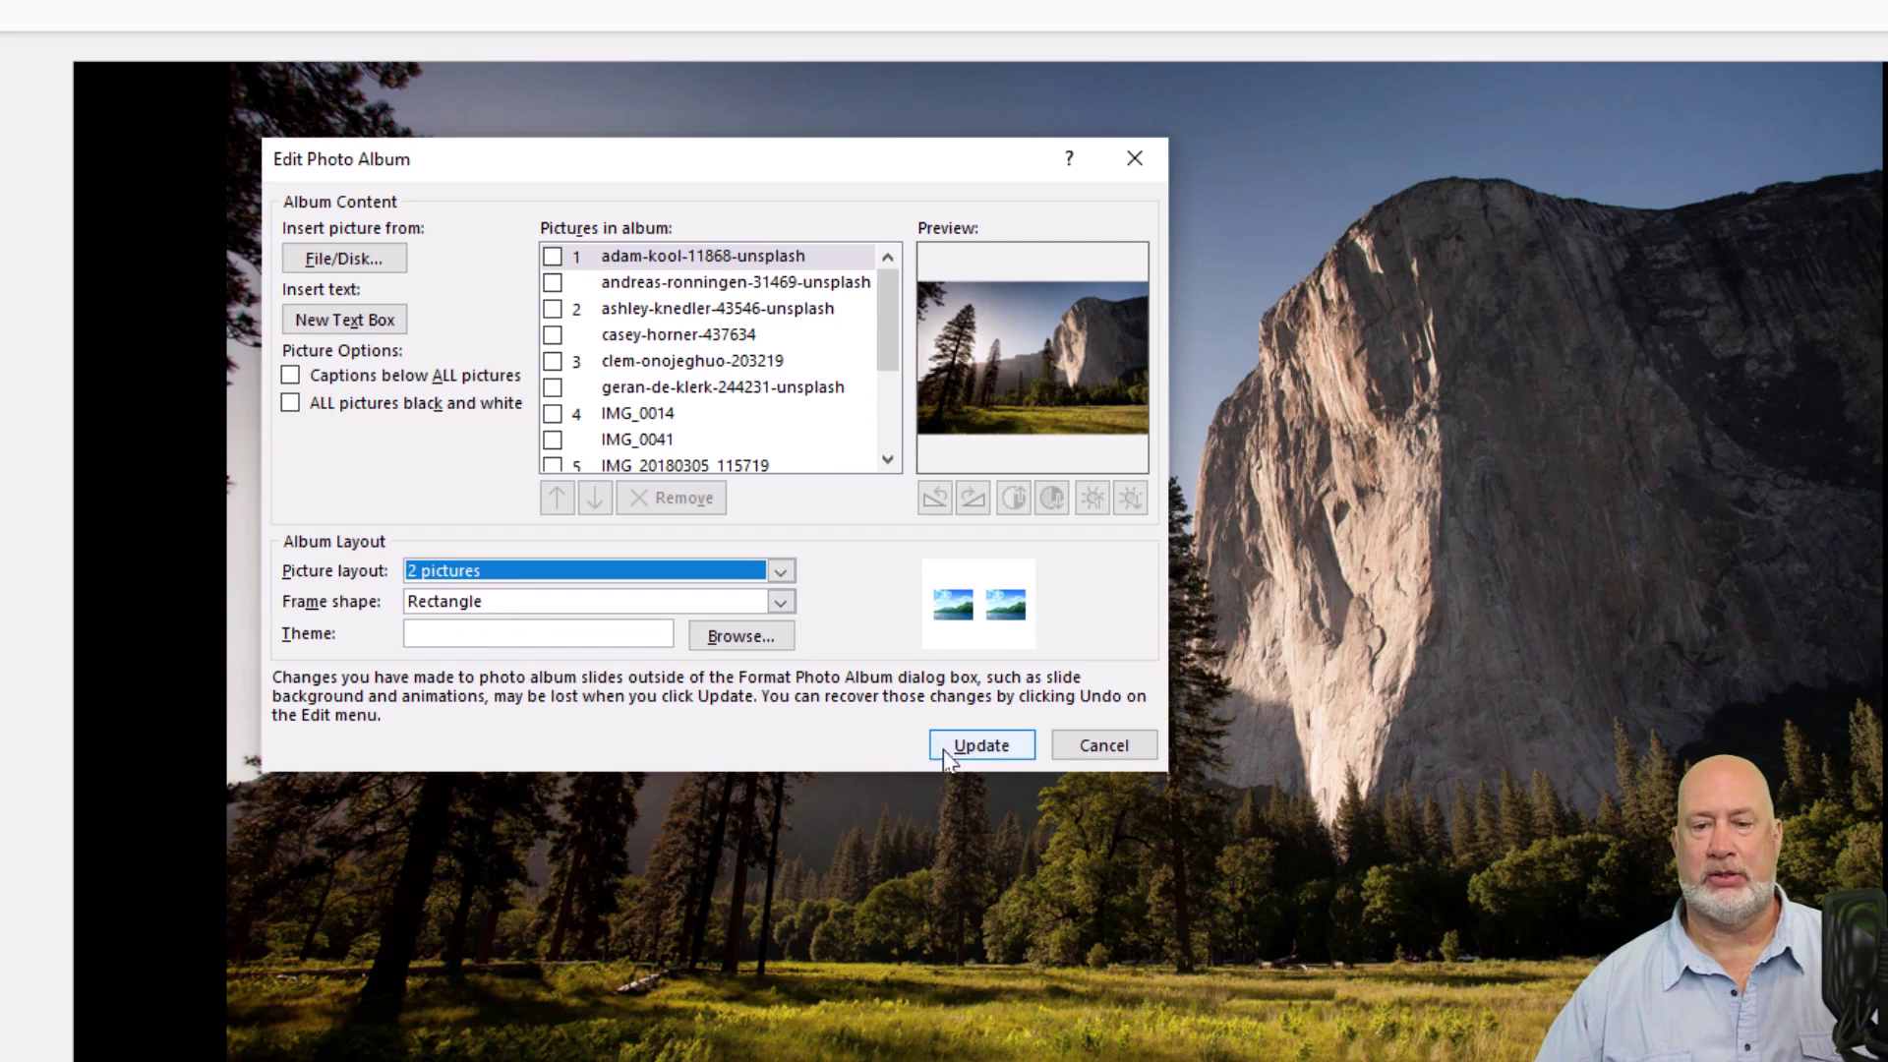
click(967, 747)
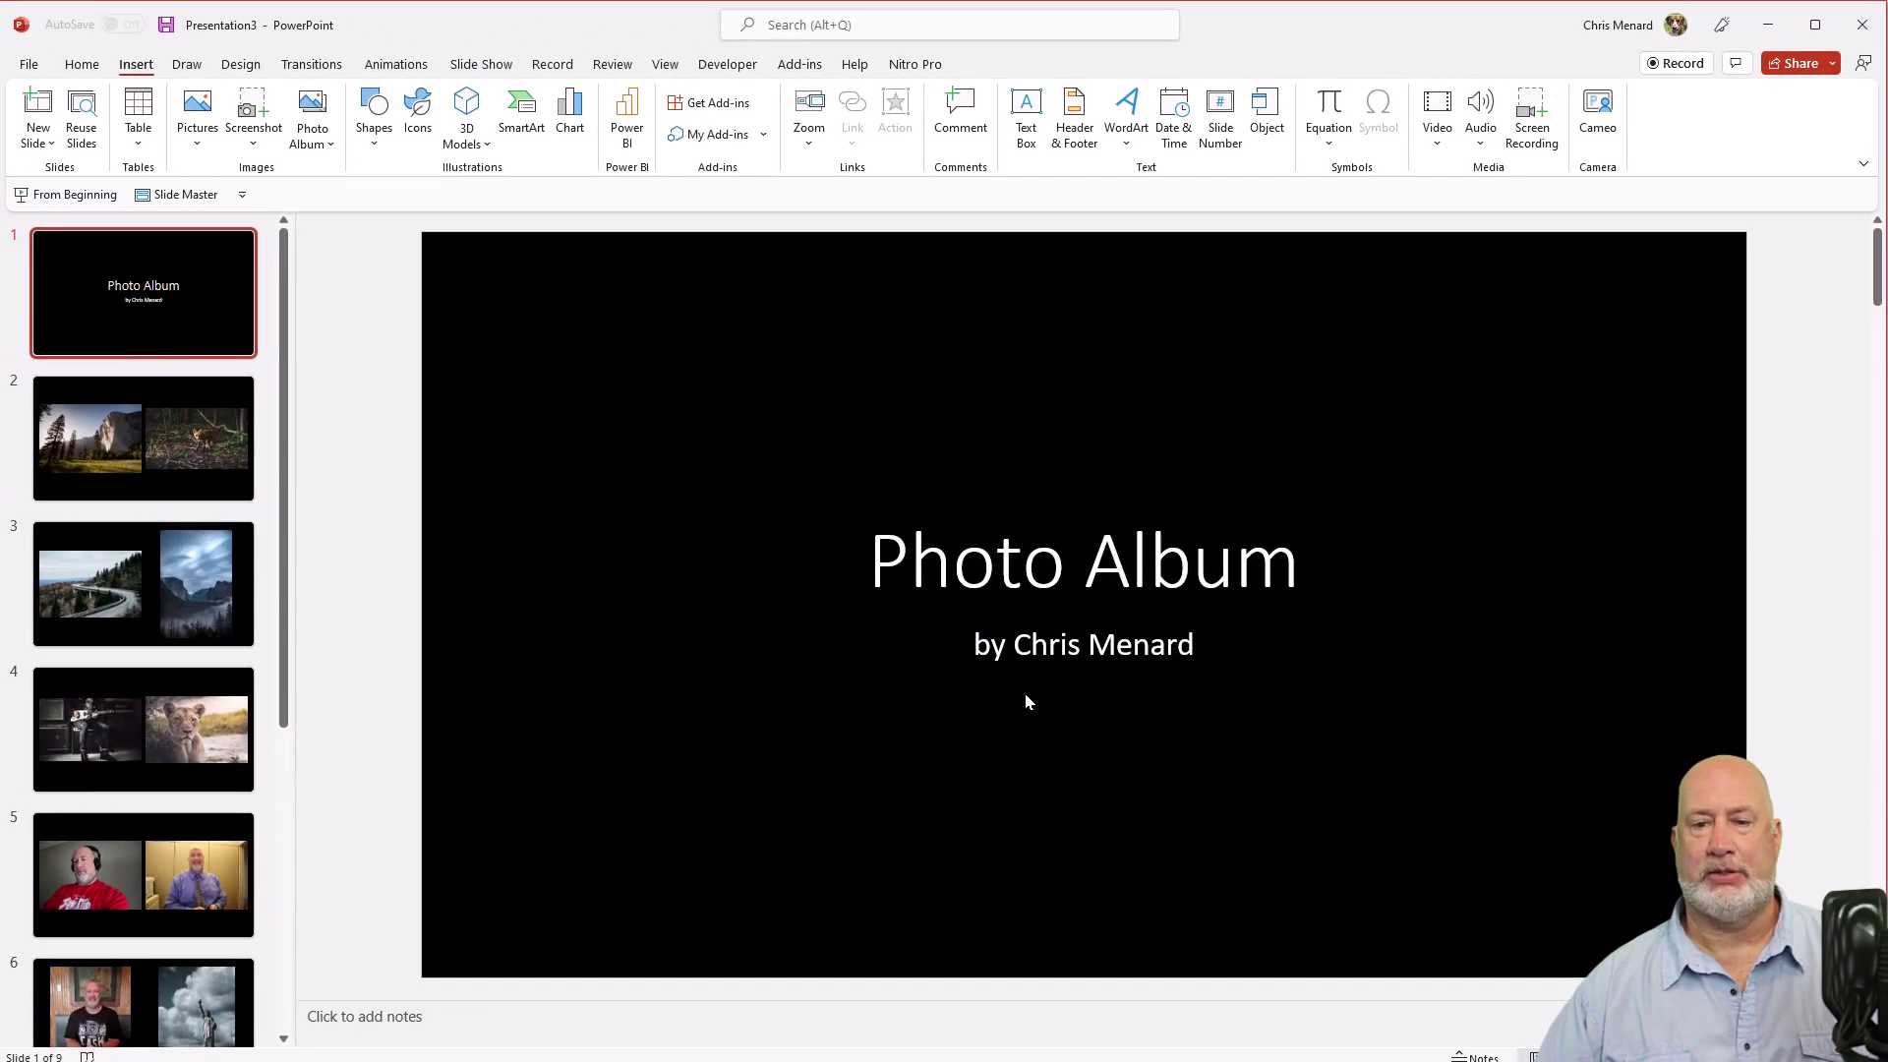
click(228, 607)
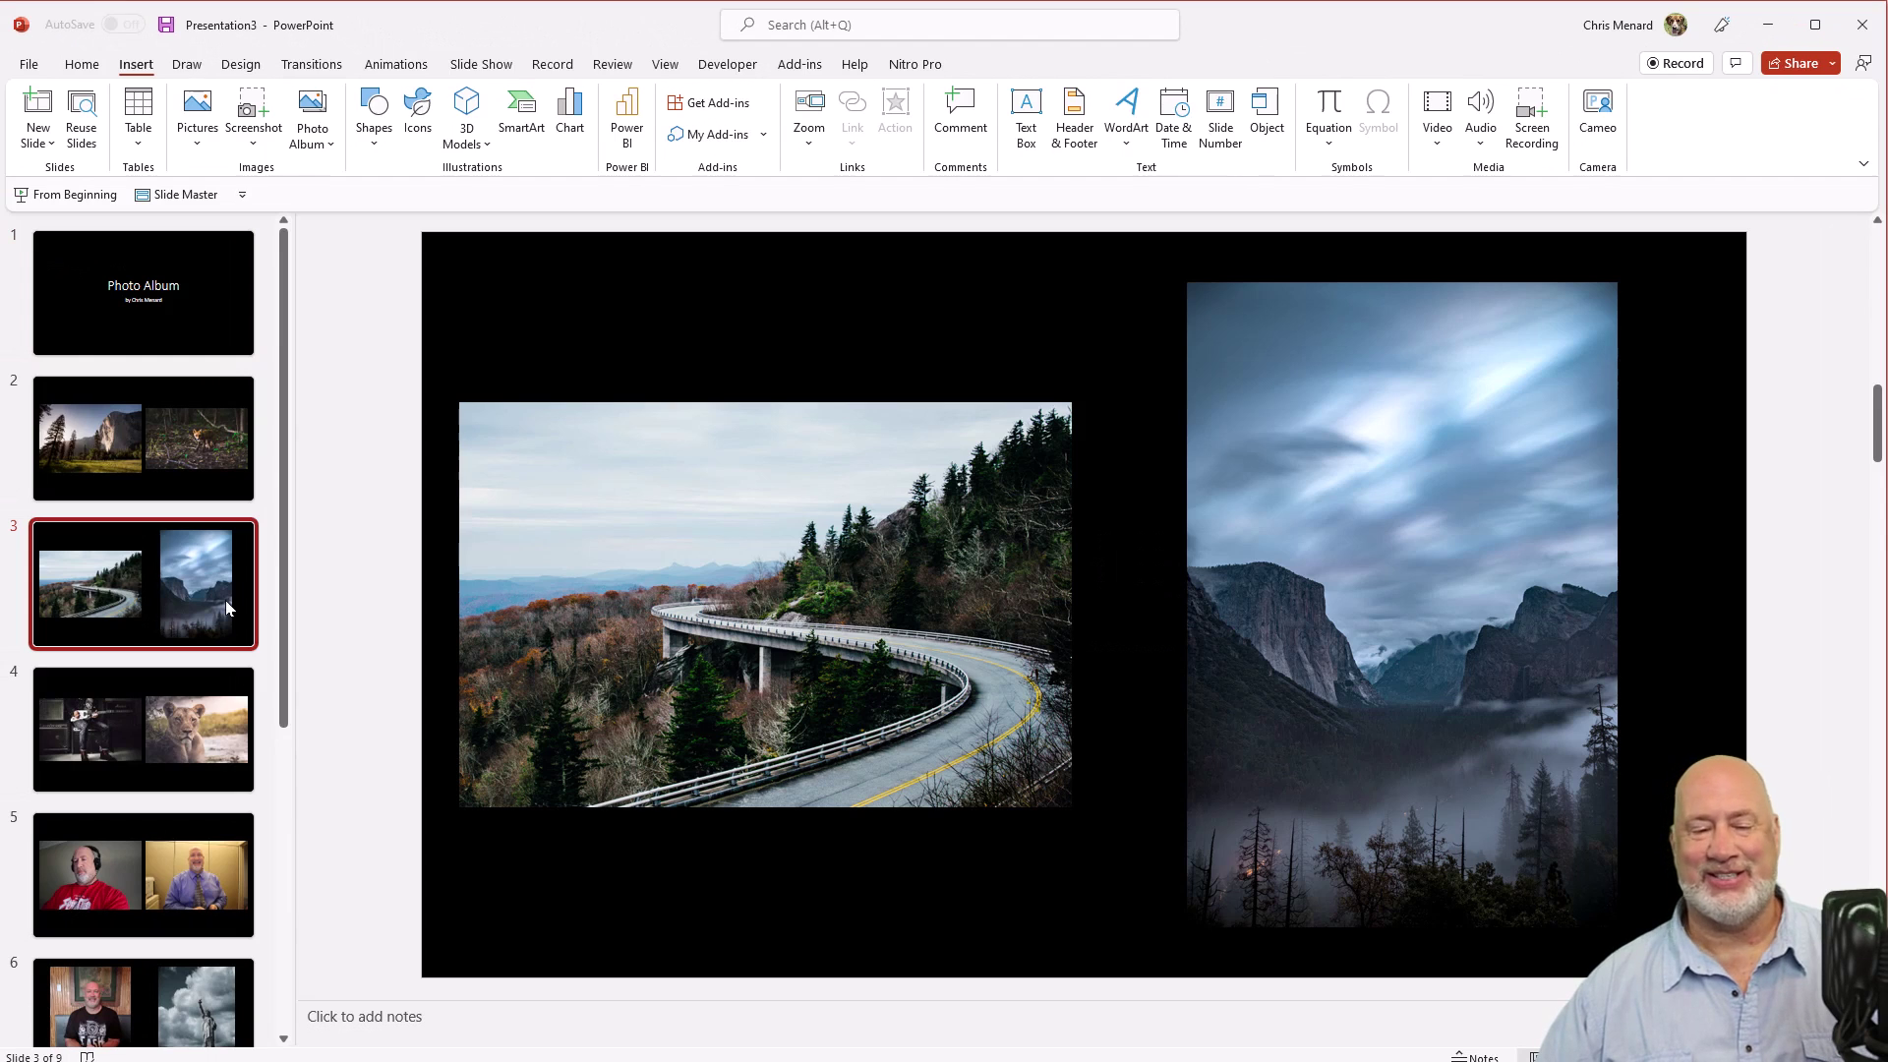
click(208, 714)
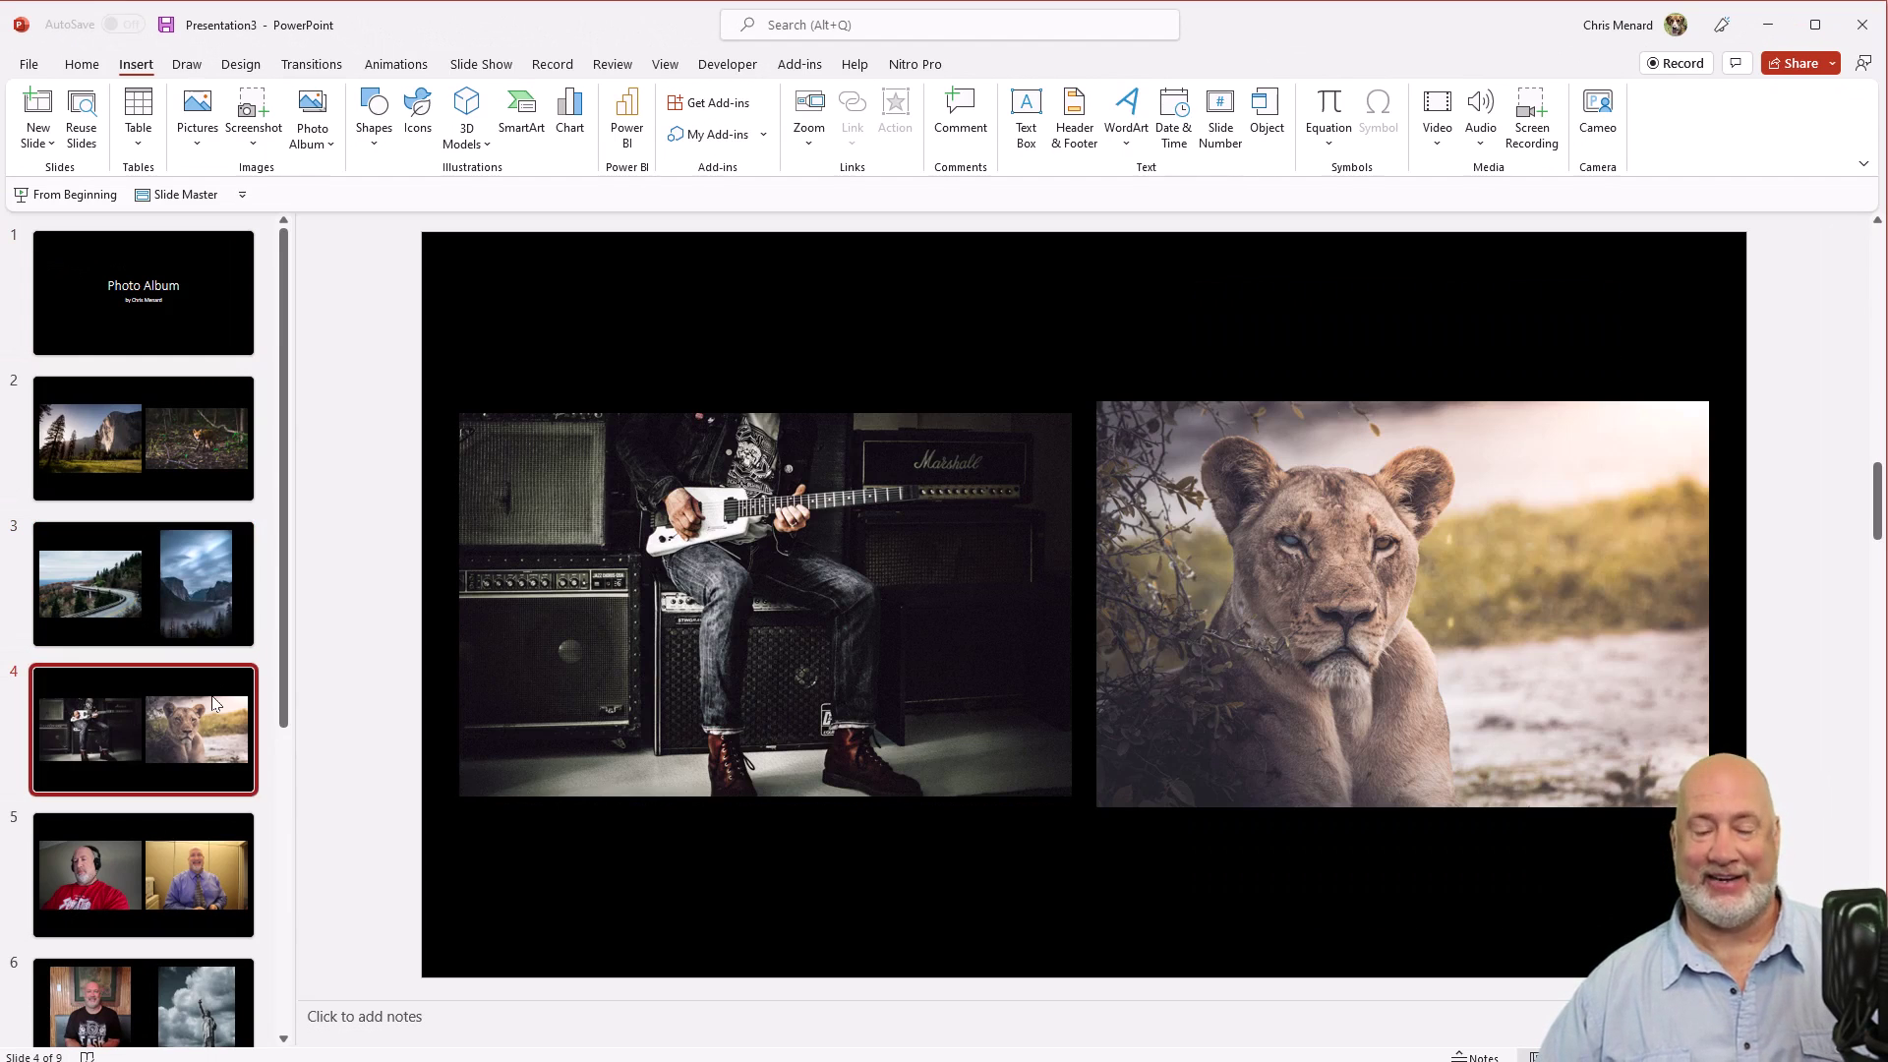
click(201, 877)
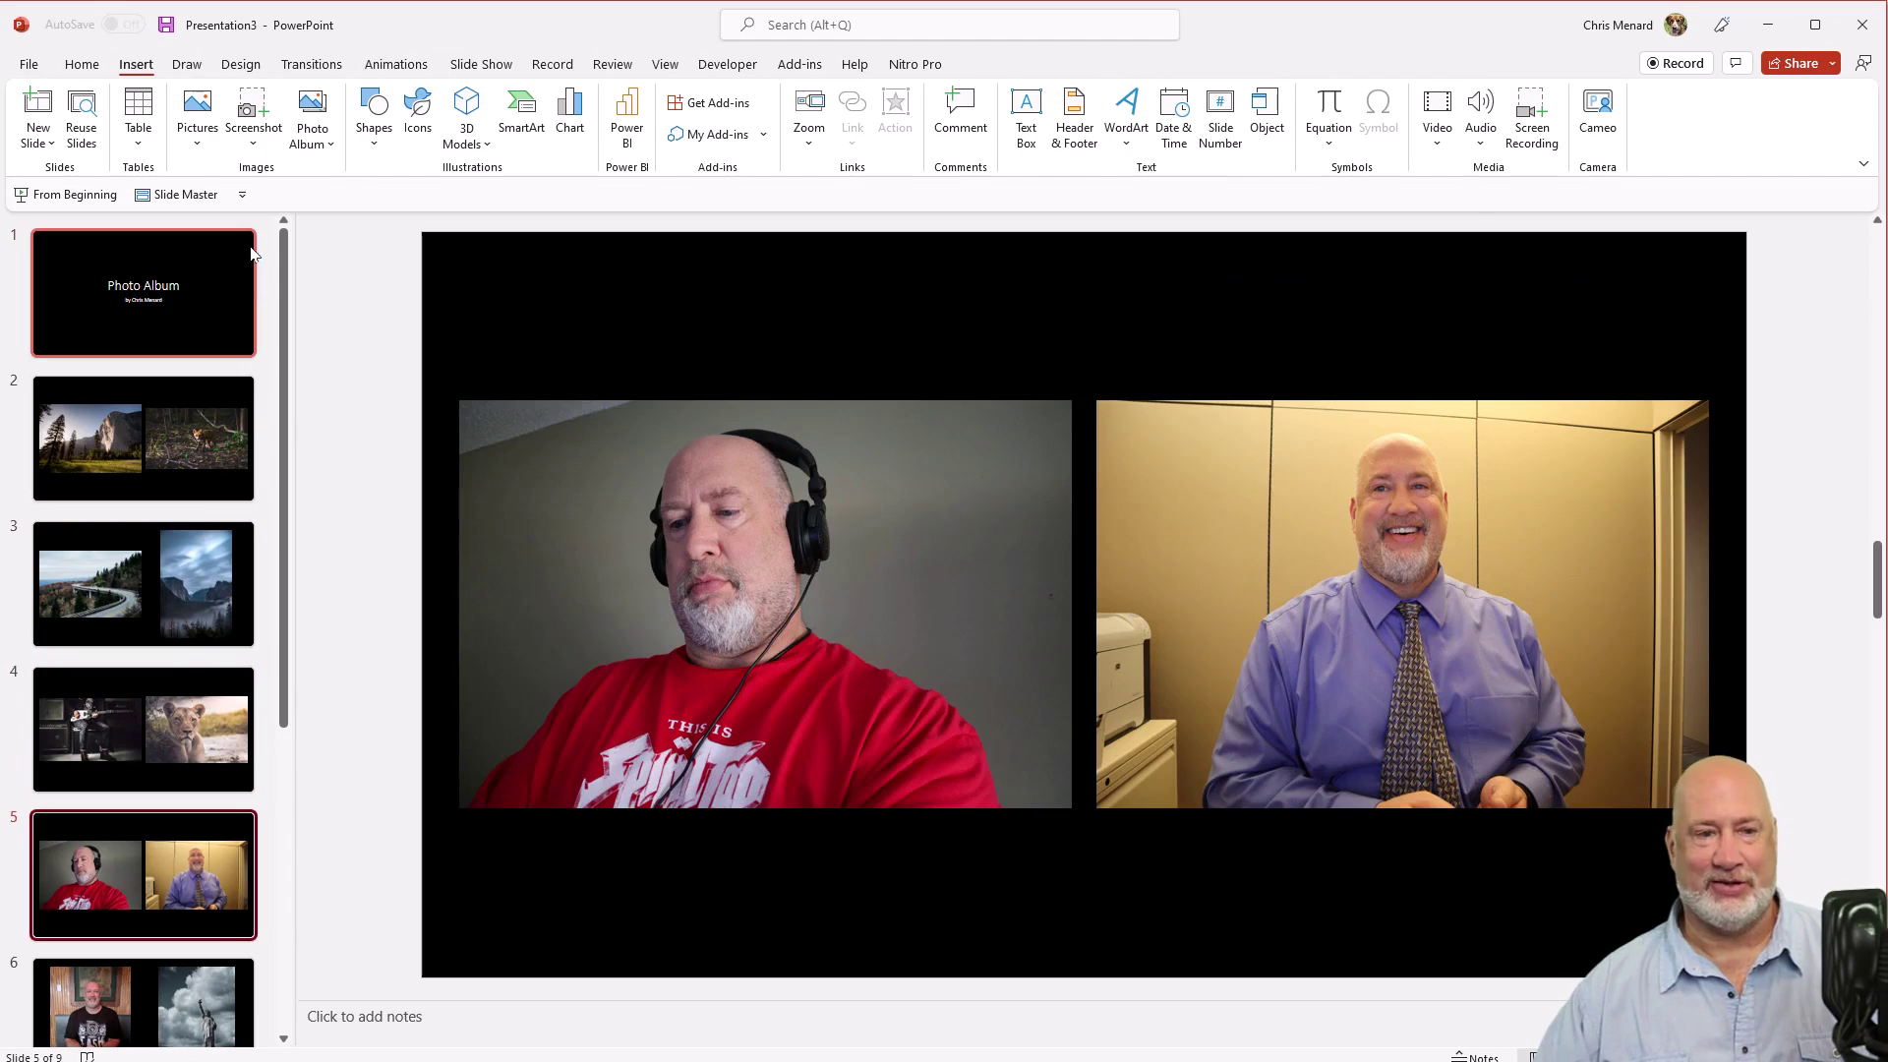
Change the album's picture layout to '1 picture with title' and update it to 17 slides
click(313, 140)
click(346, 215)
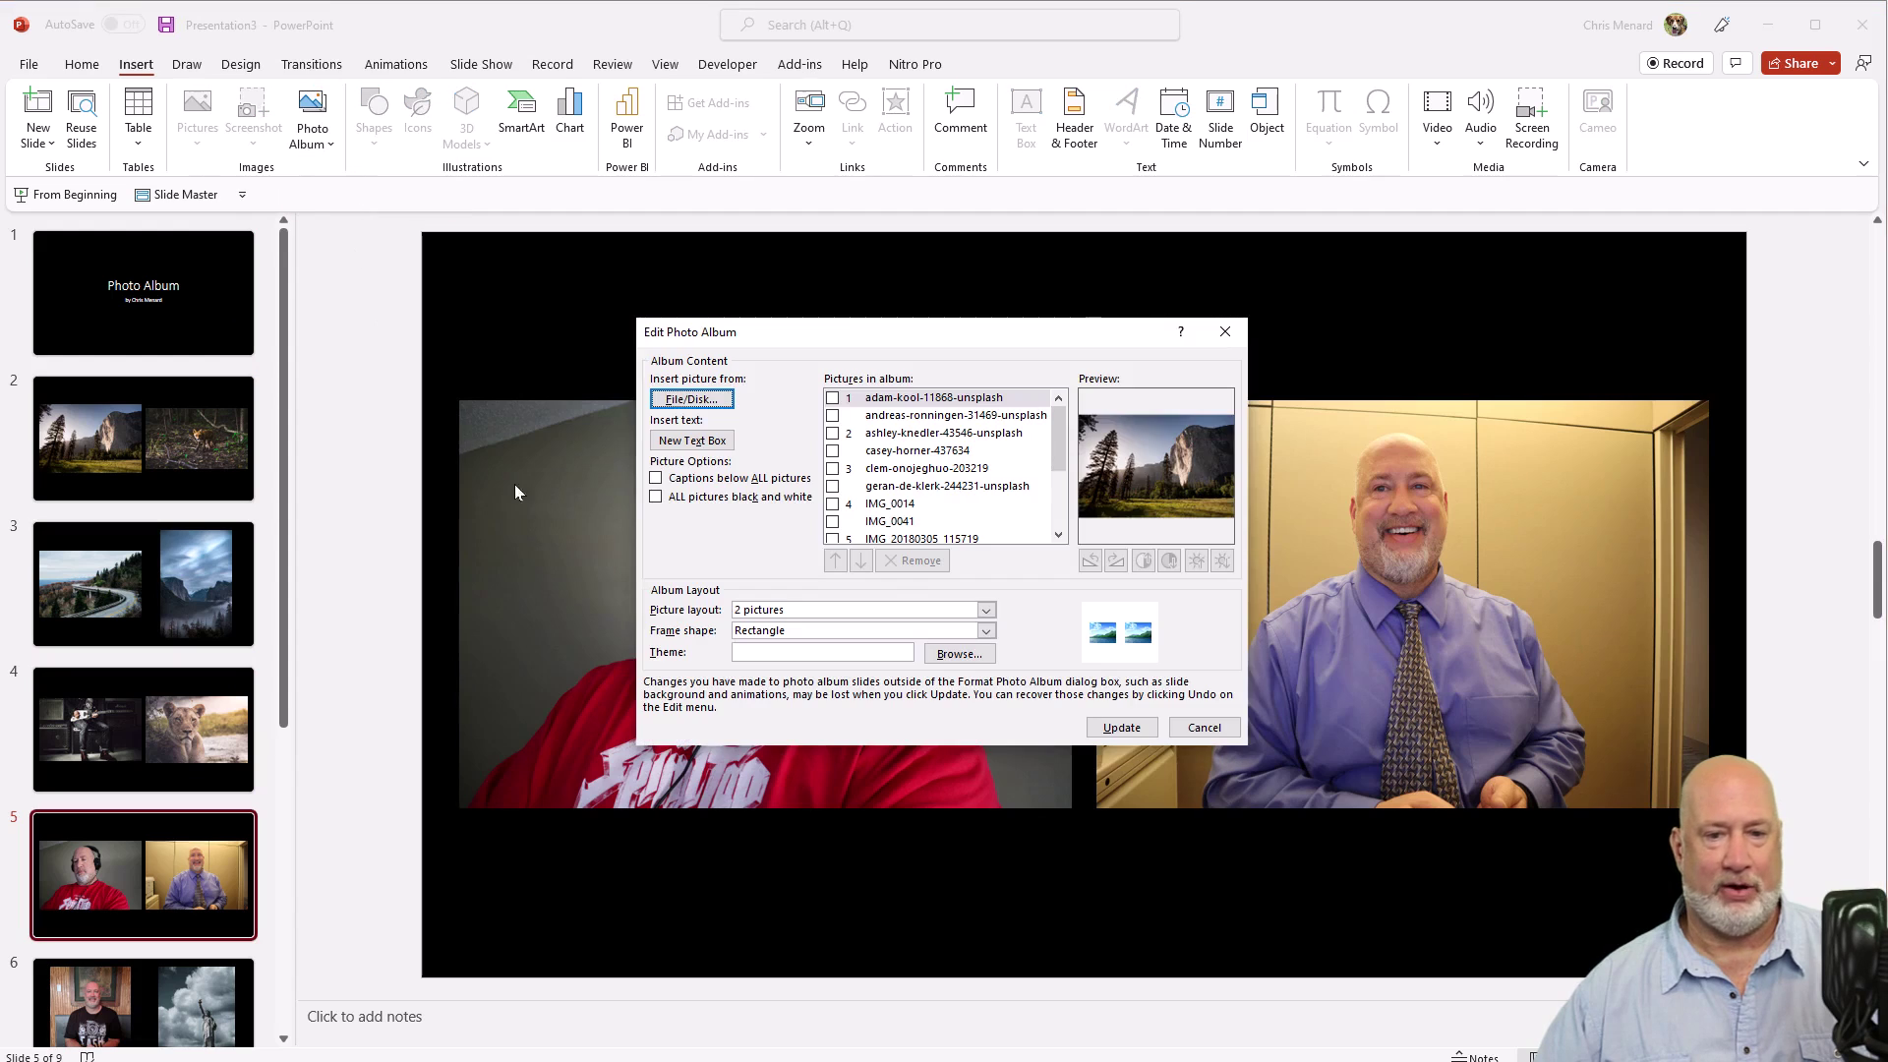
click(790, 612)
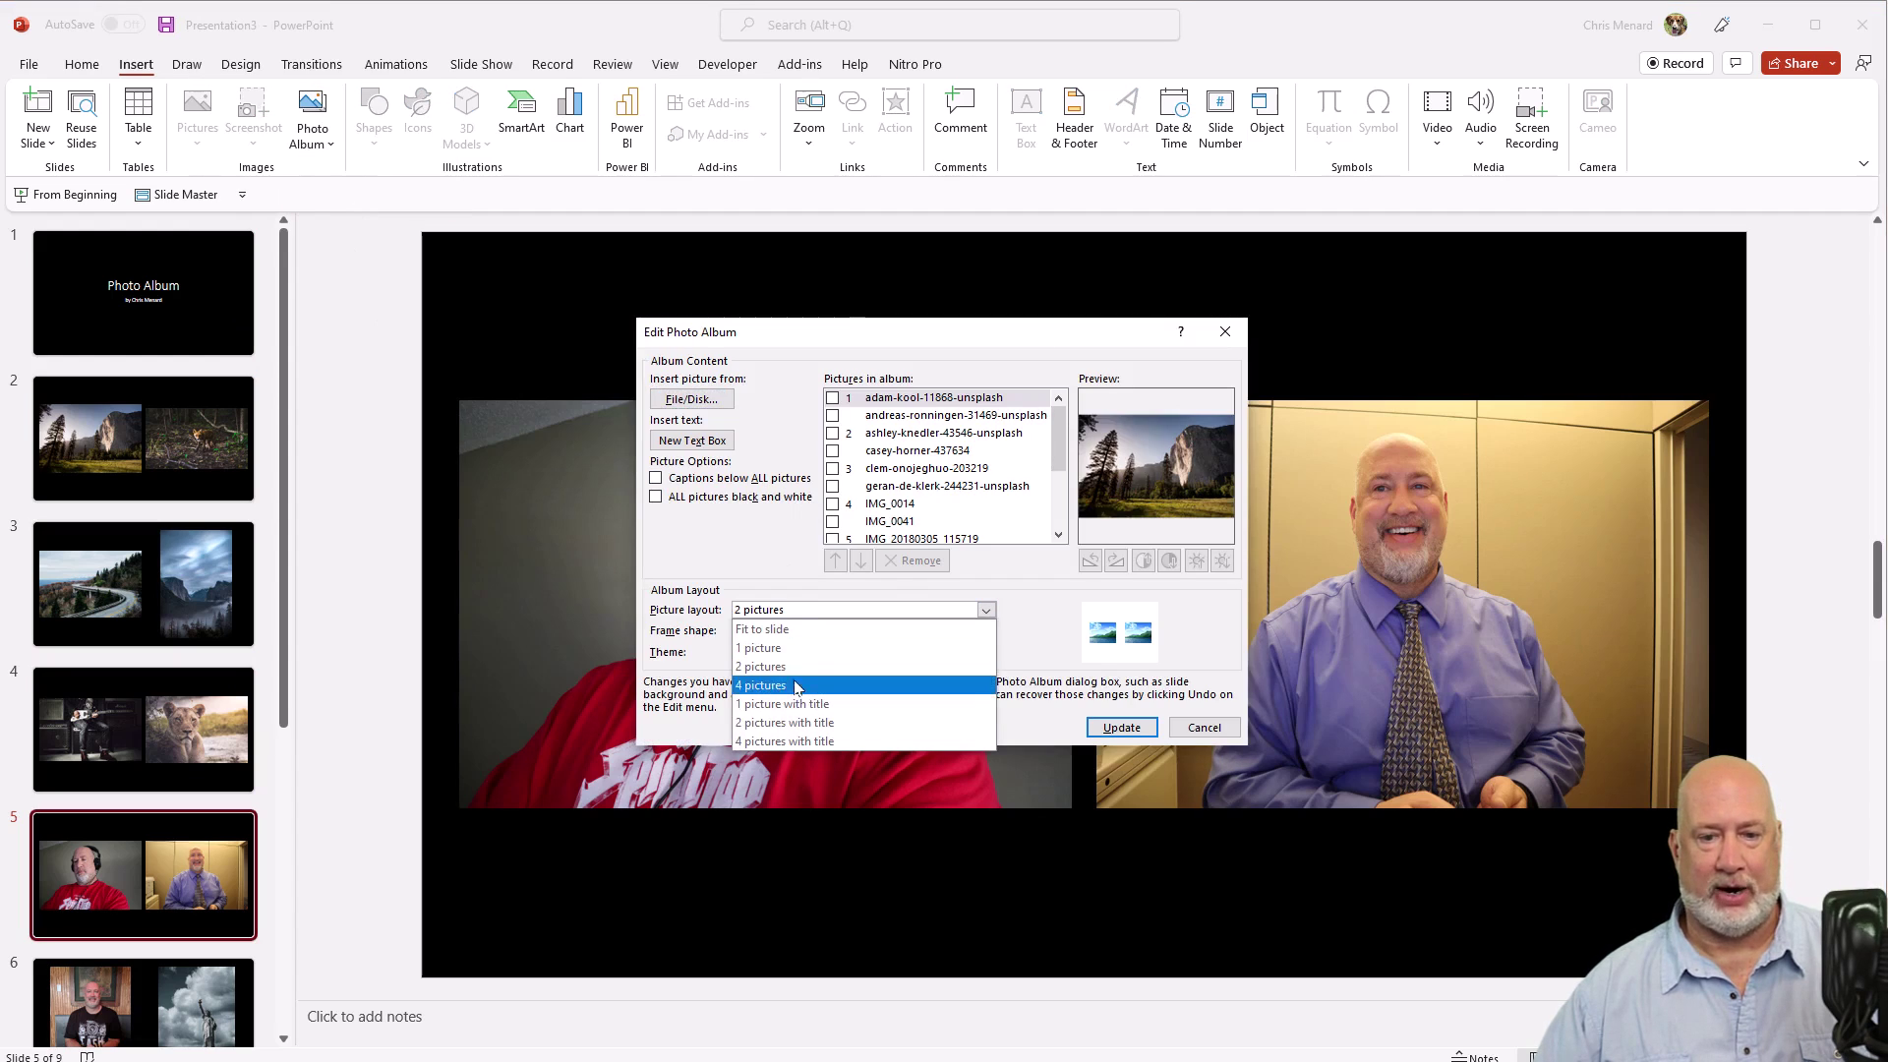
click(806, 706)
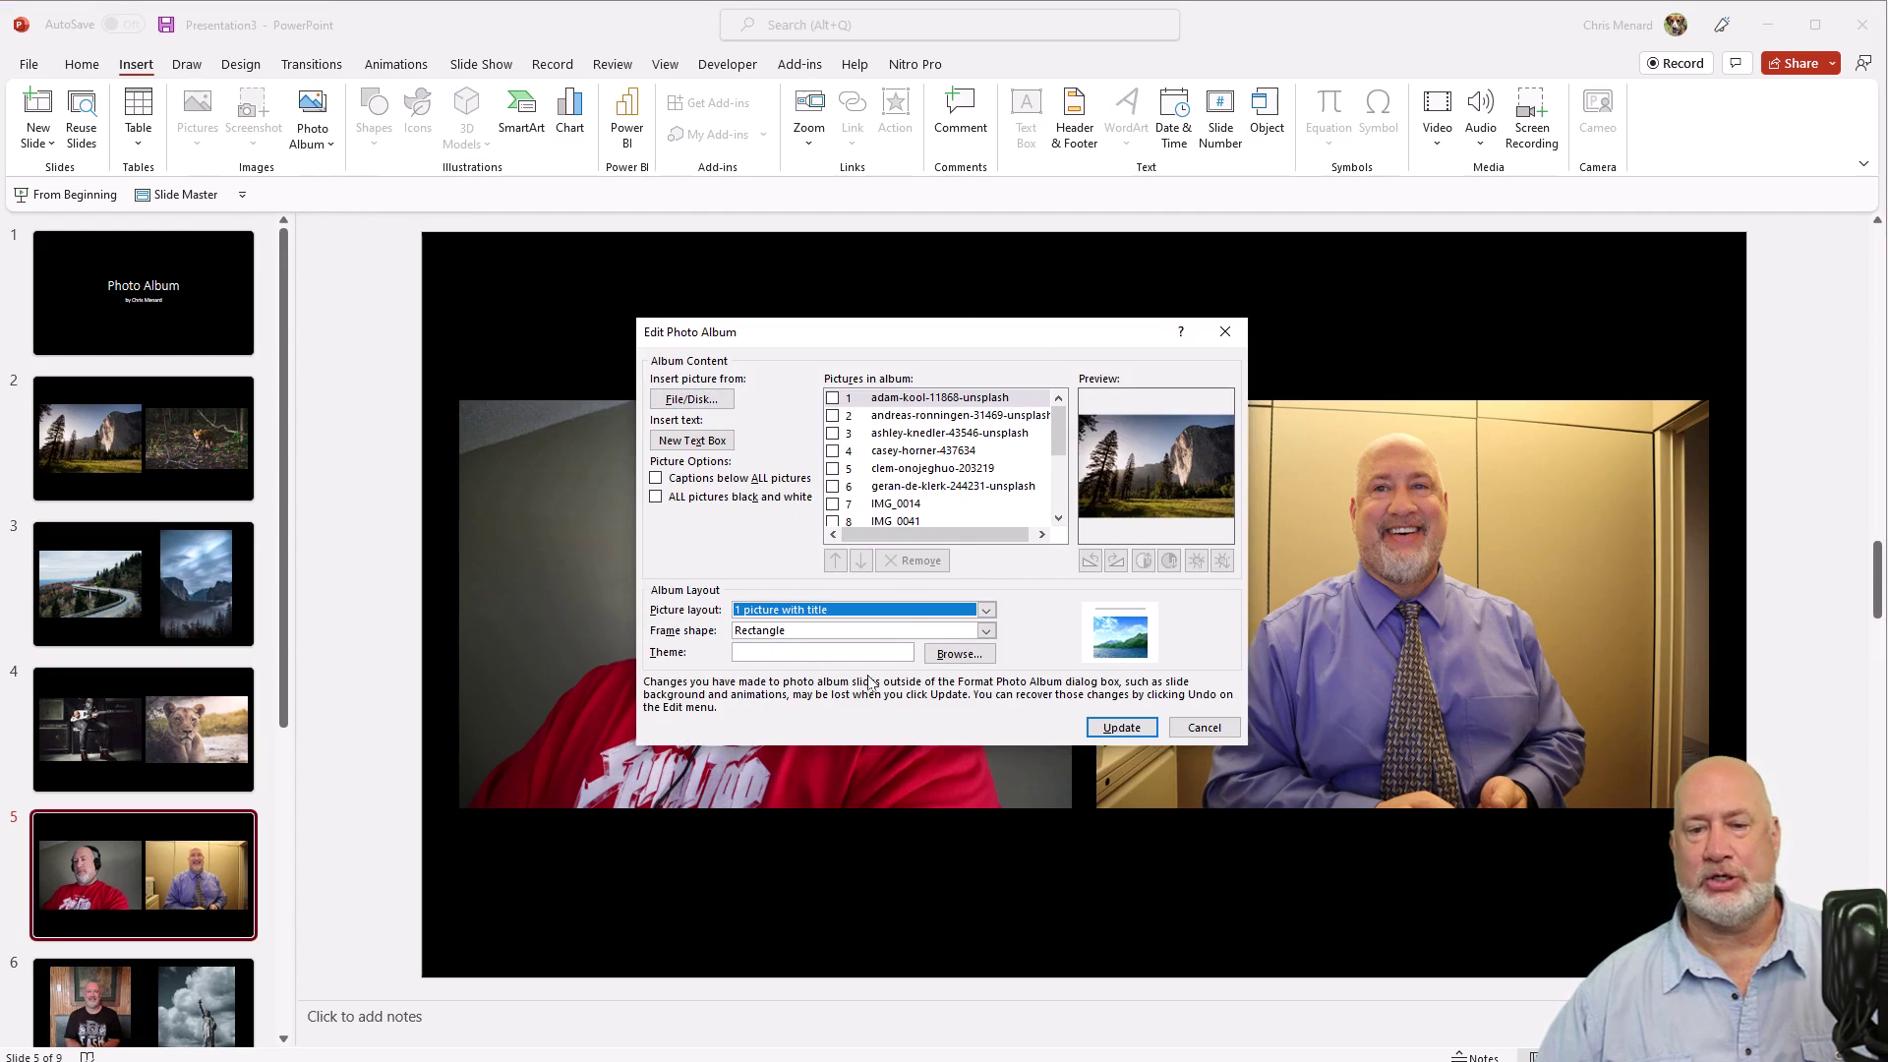
click(888, 614)
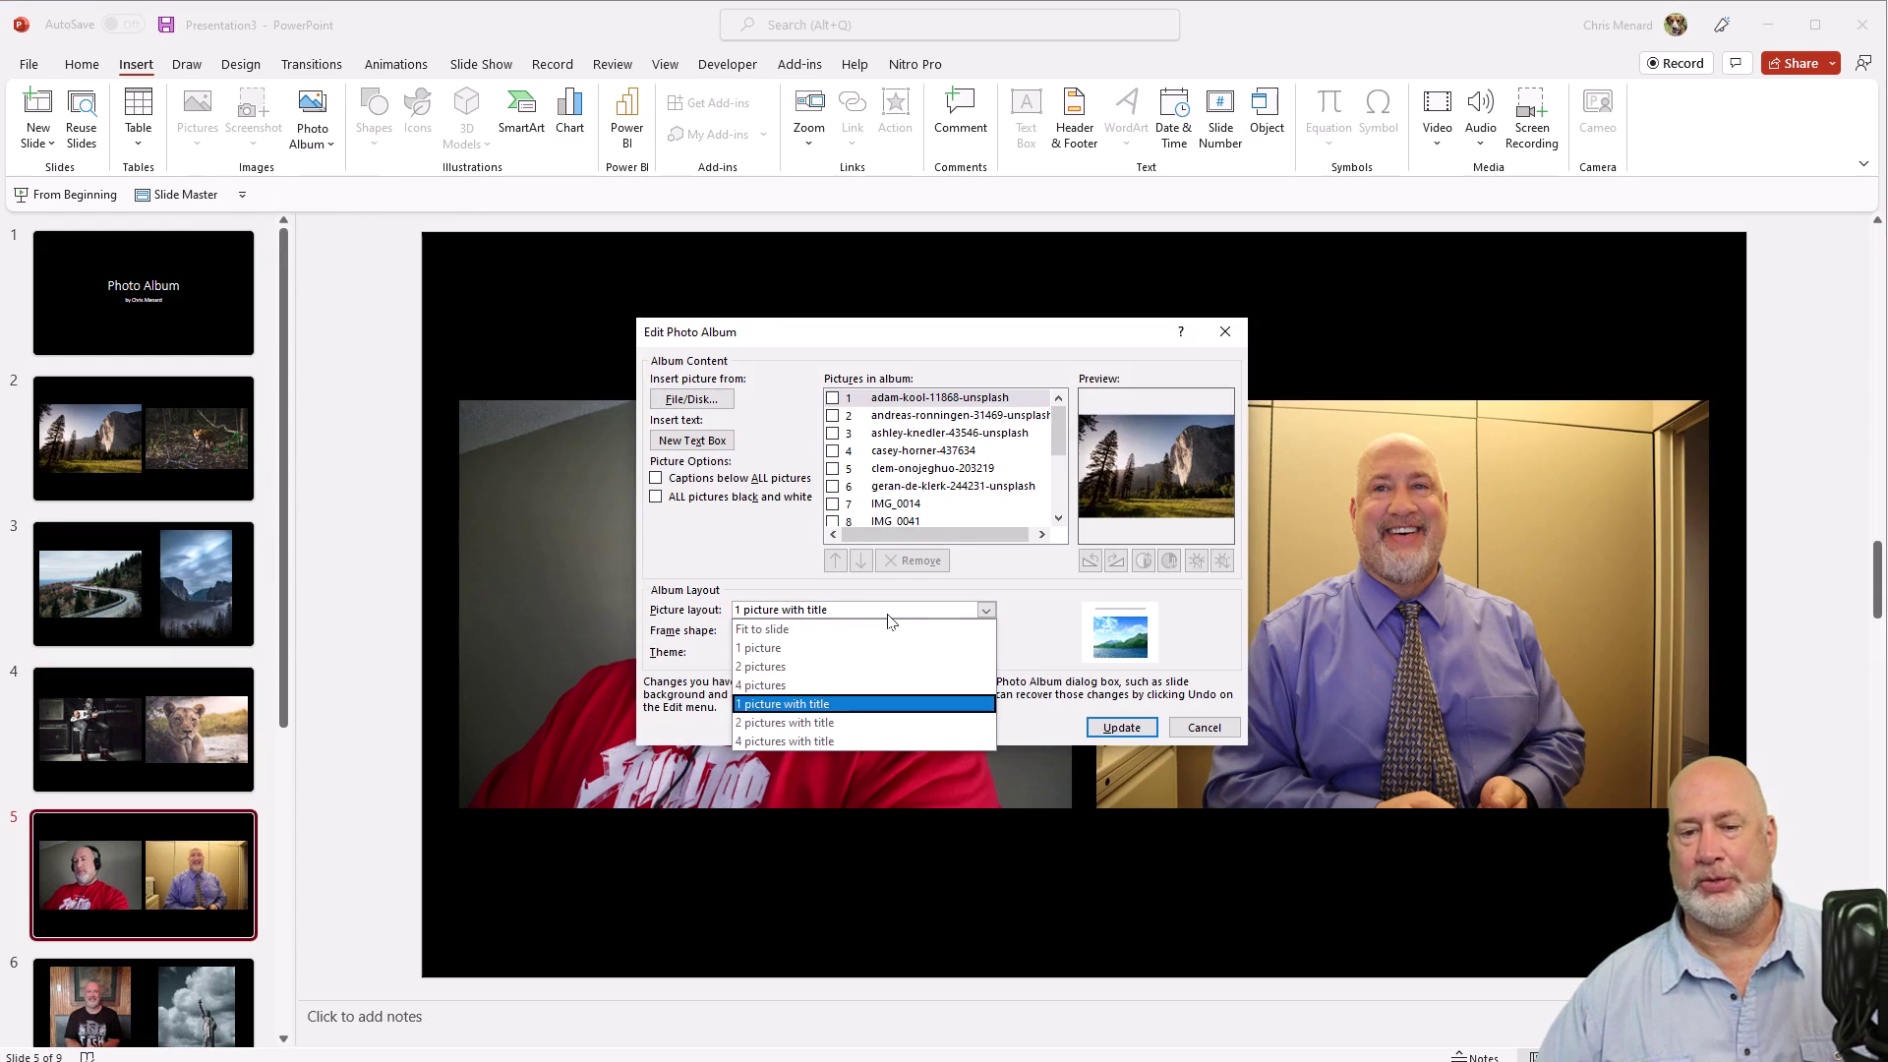
click(888, 614)
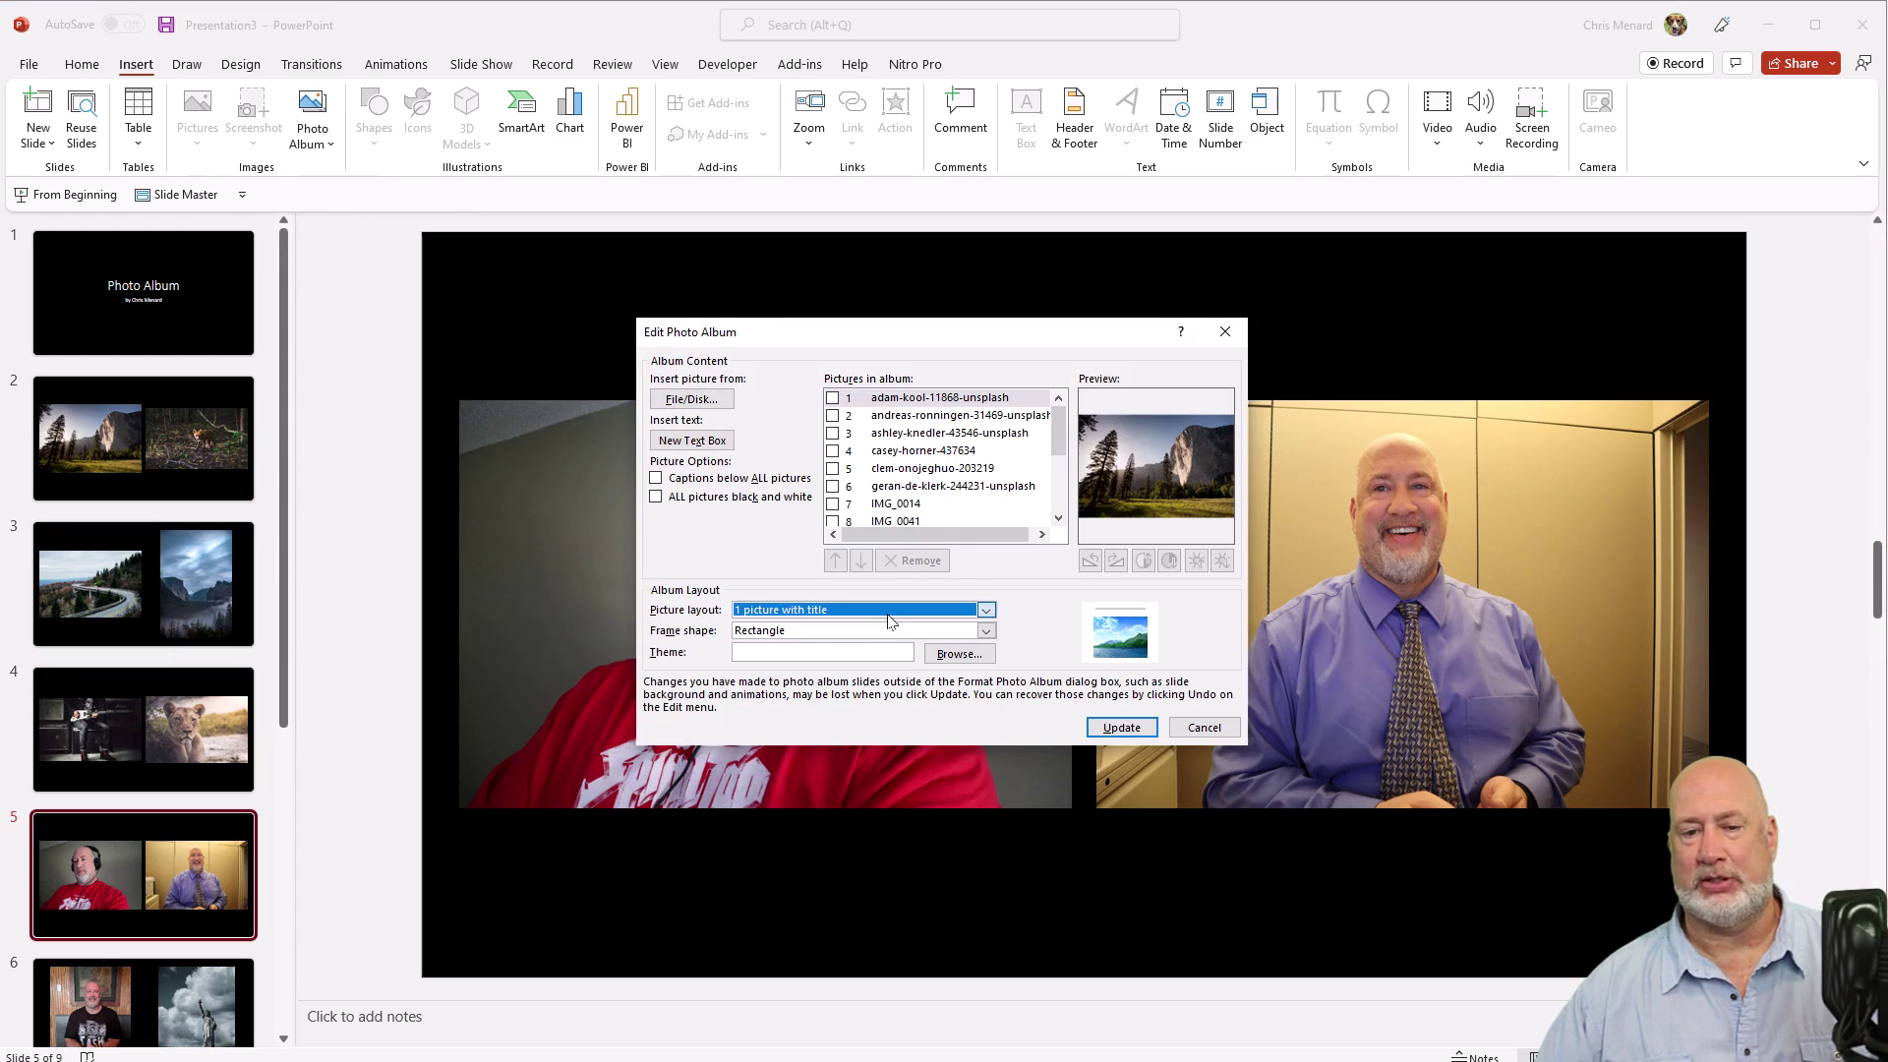
click(1110, 730)
click(219, 598)
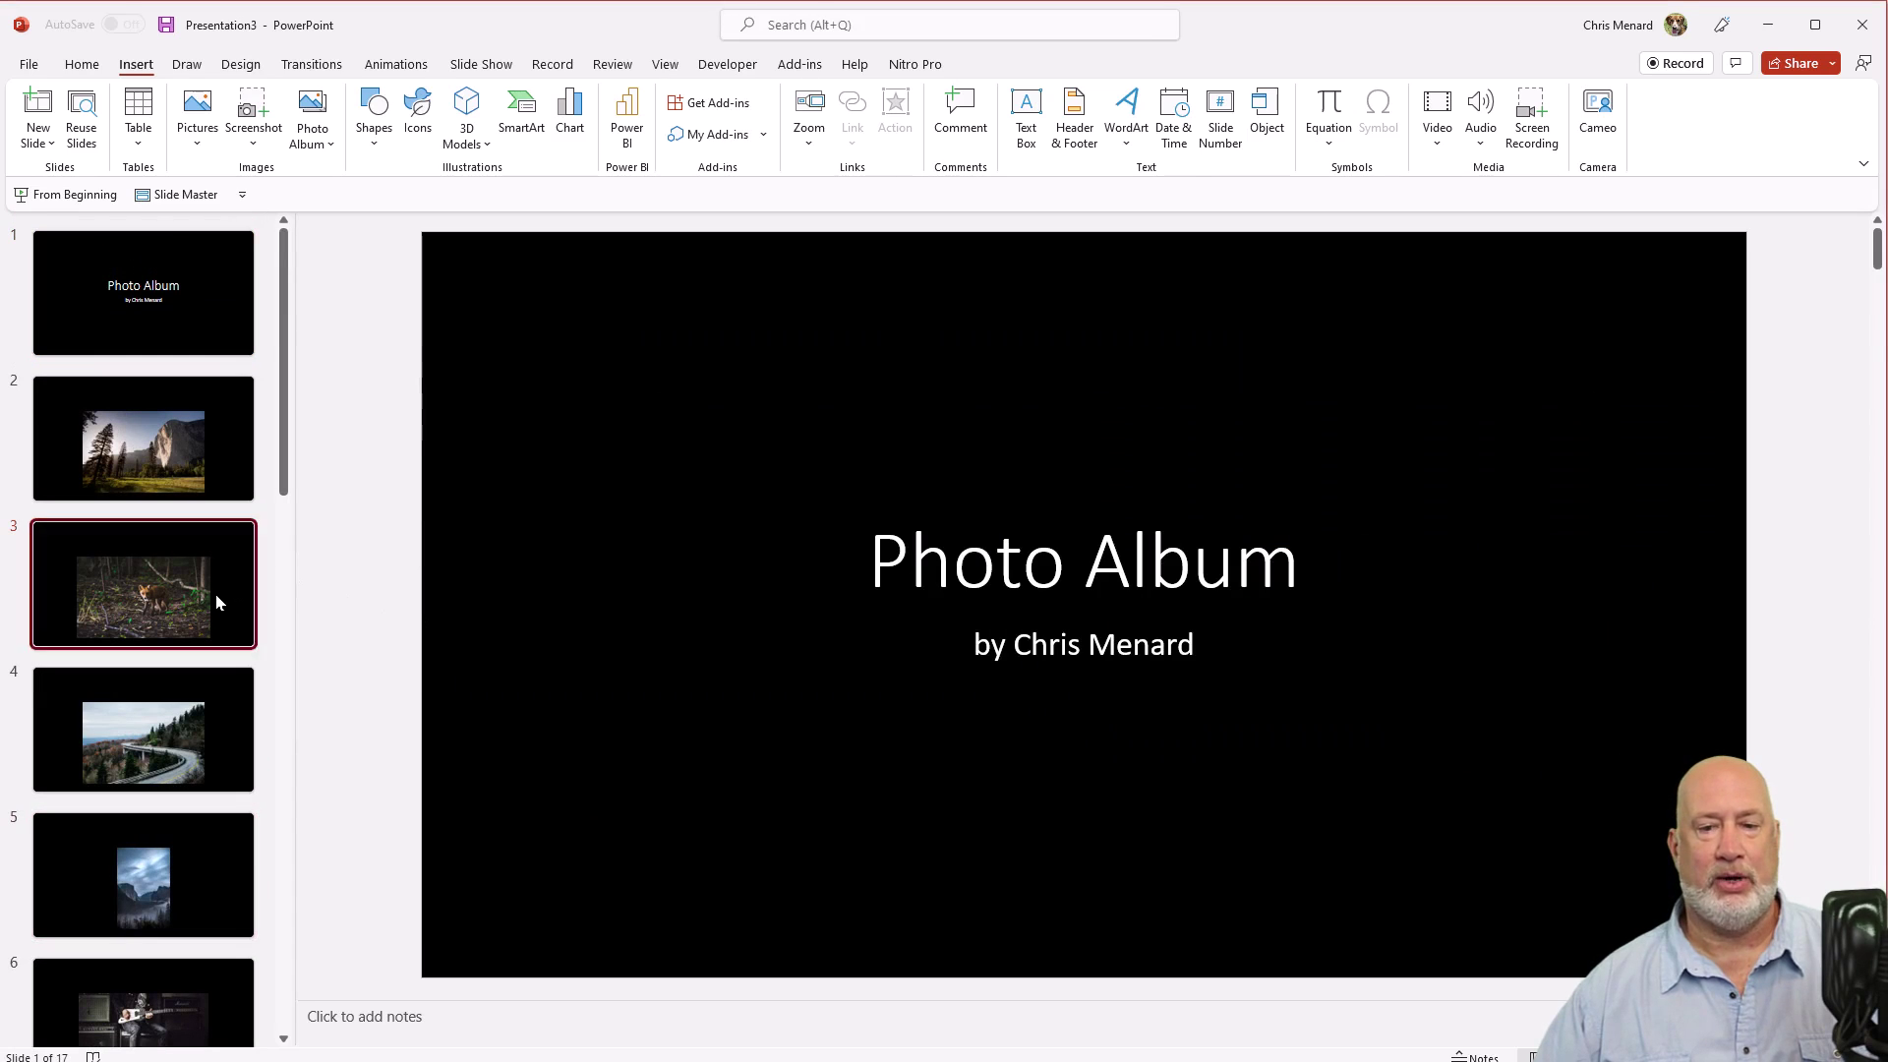
click(531, 342)
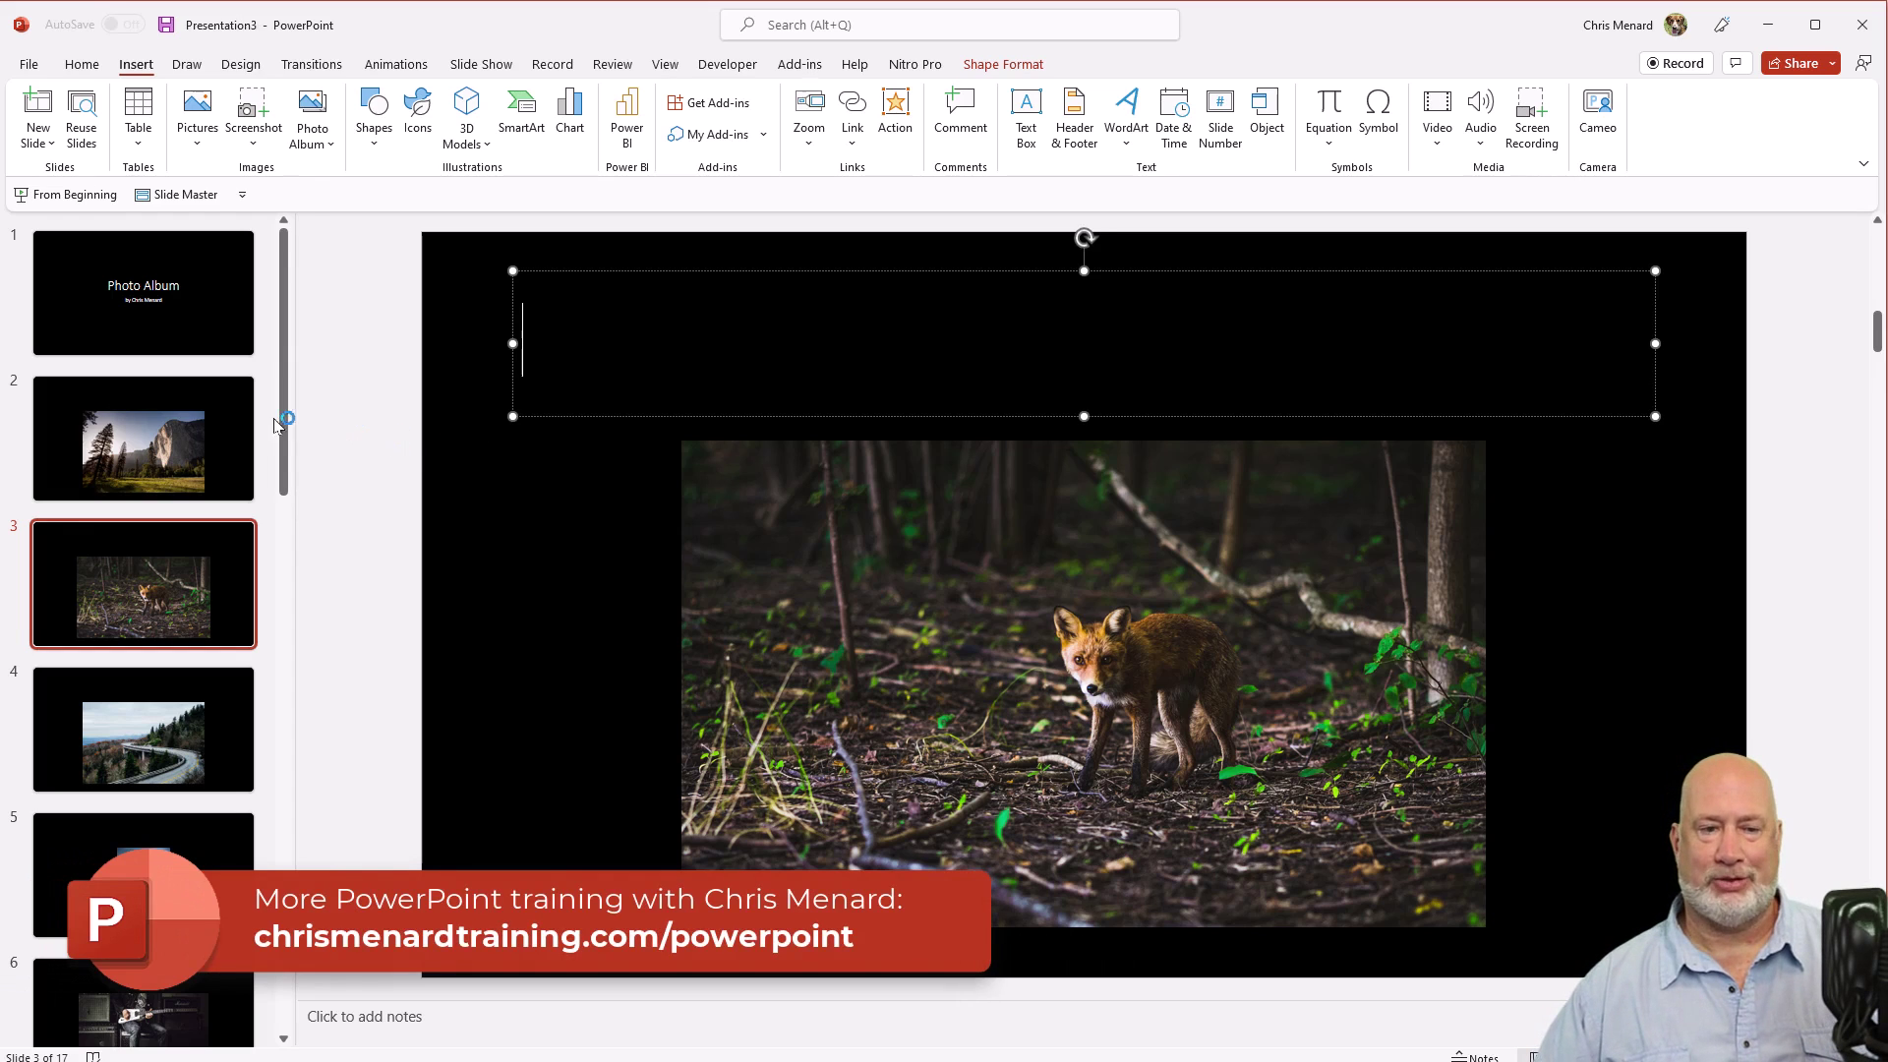
click(287, 448)
scroll(287, 449, down, 8)
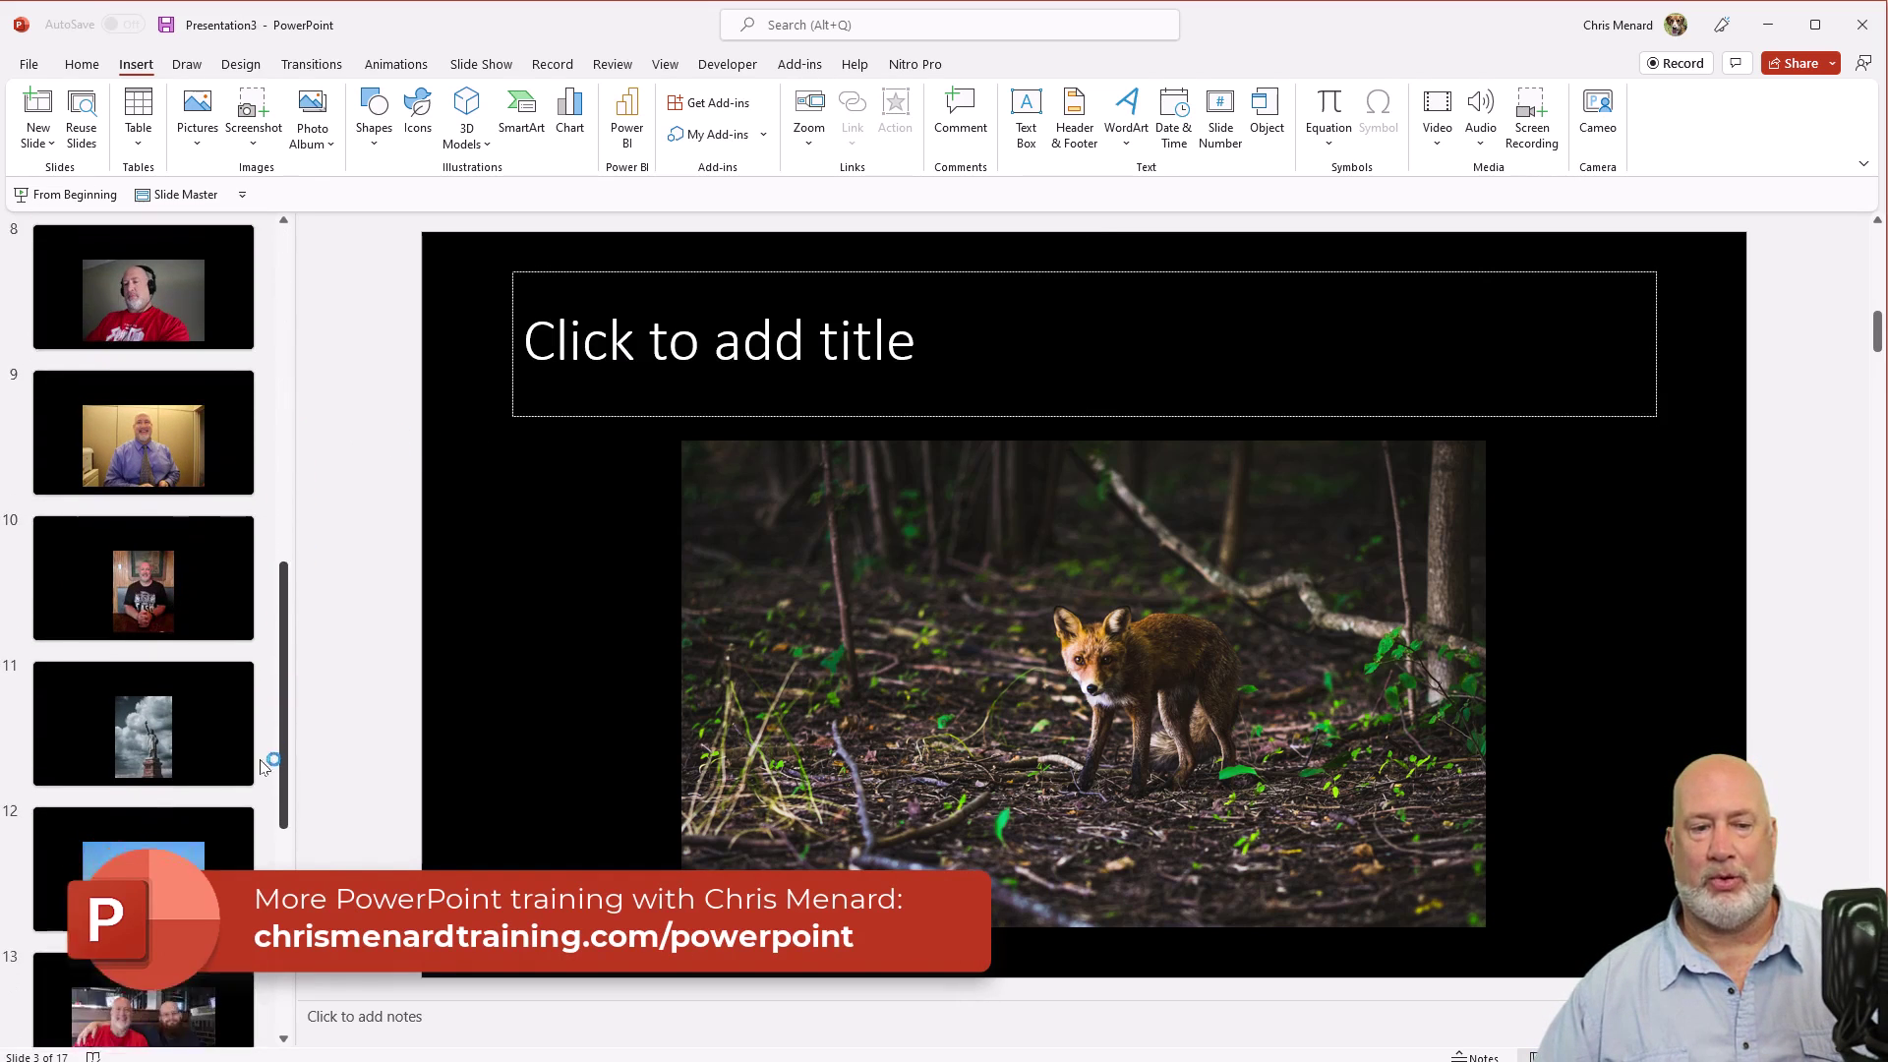